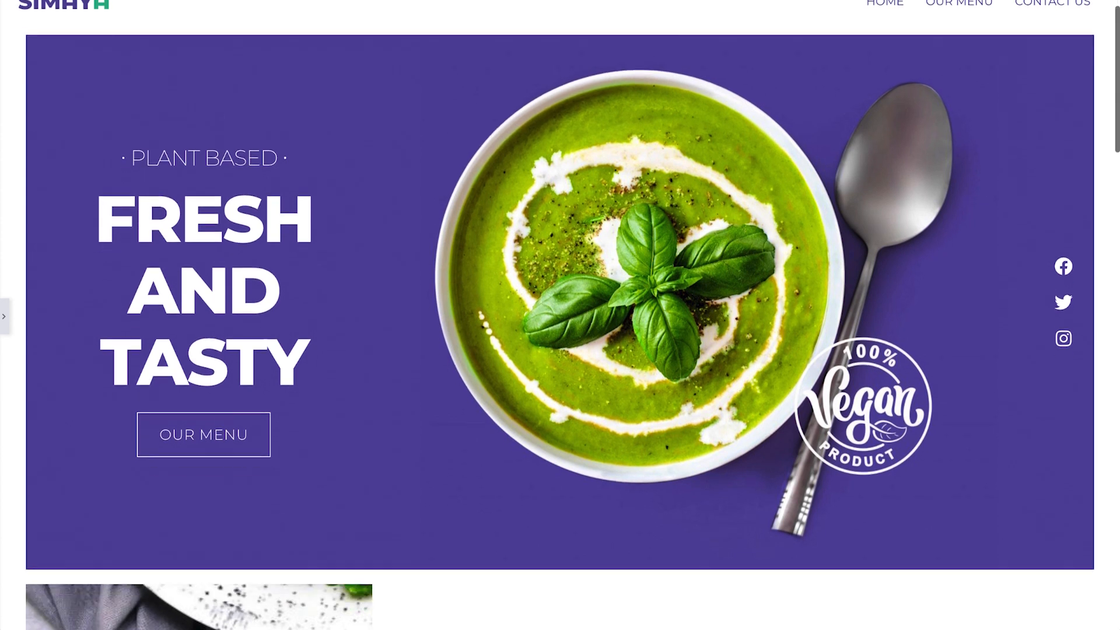
{"action": "scroll", "coordinate": [560, 315], "scroll_direction": "down", "scroll_amount": 5}
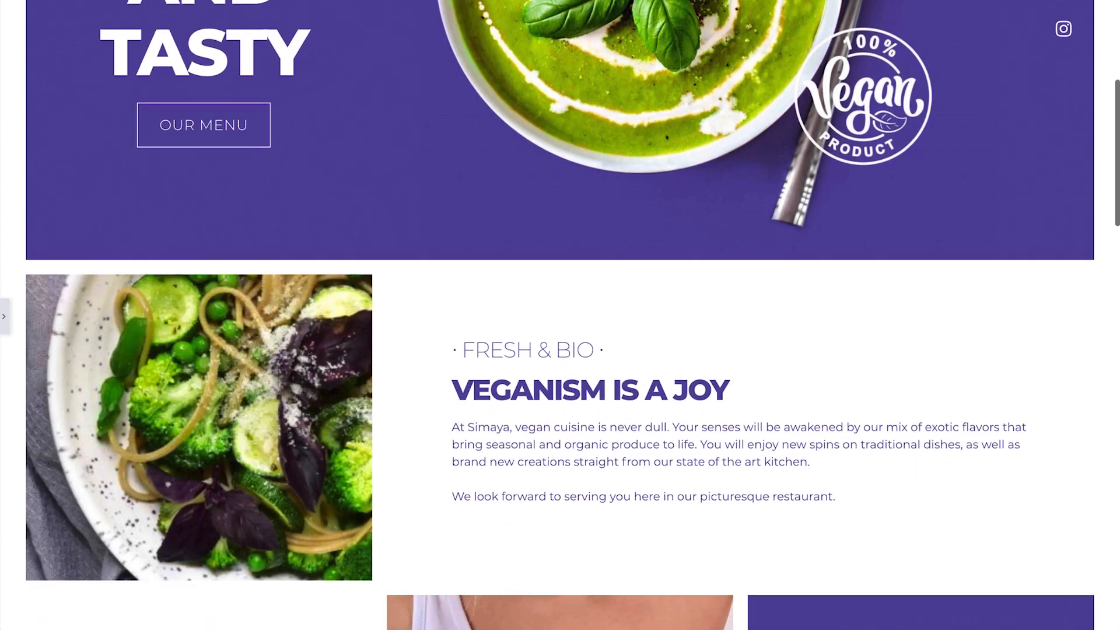
{"action": "scroll", "coordinate": [560, 315], "scroll_direction": "down", "scroll_amount": 3}
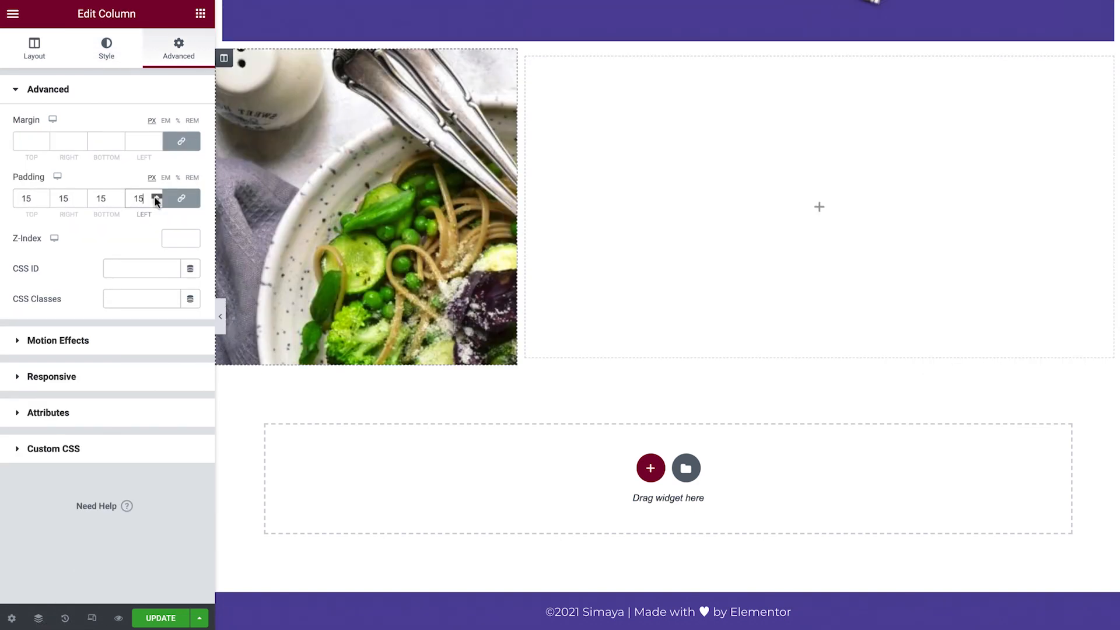
{"action": "left_click_drag", "start_coordinate": [155, 197], "coordinate": [155, 197]}
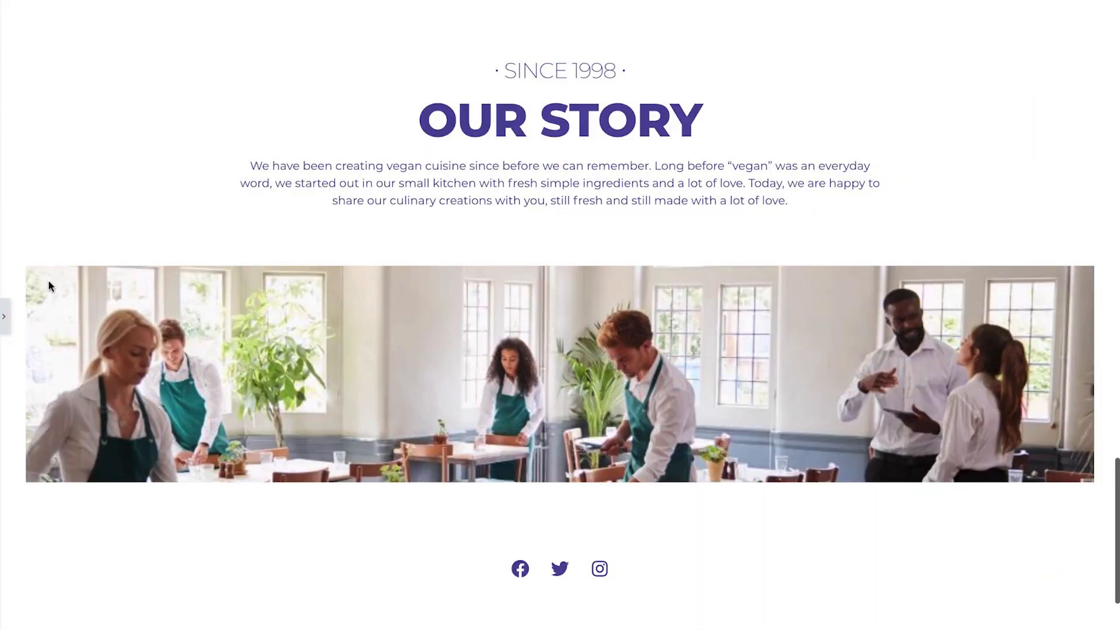
Reopen the editing controls and switch the page to the tablet preview in responsive mode
{"action": "left_click", "coordinate": [5, 316]}
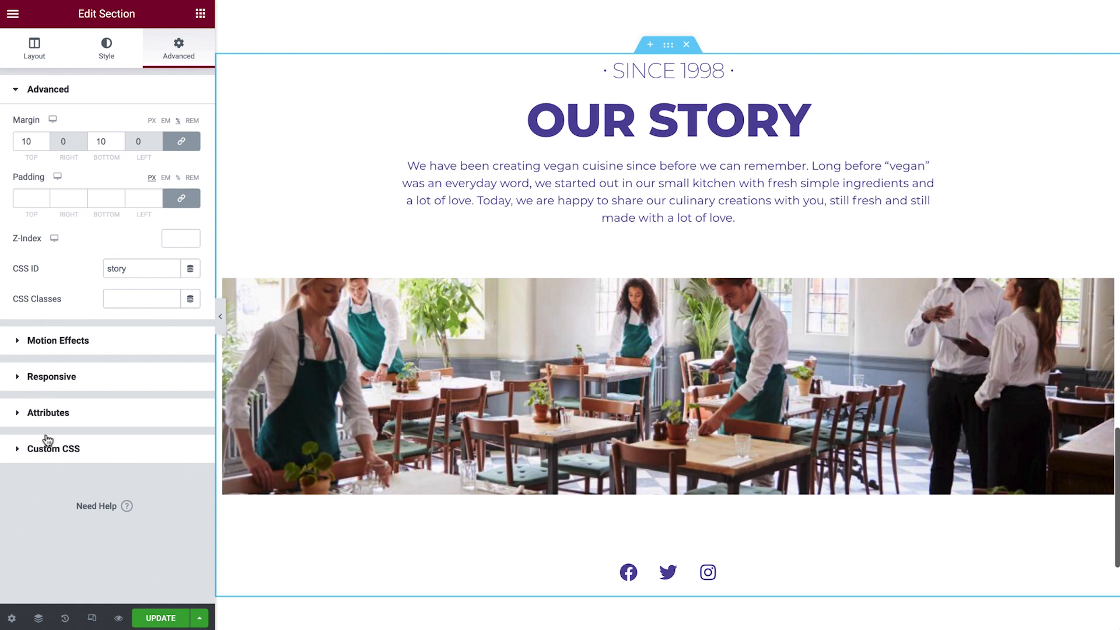
{"action": "left_click", "coordinate": [91, 620]}
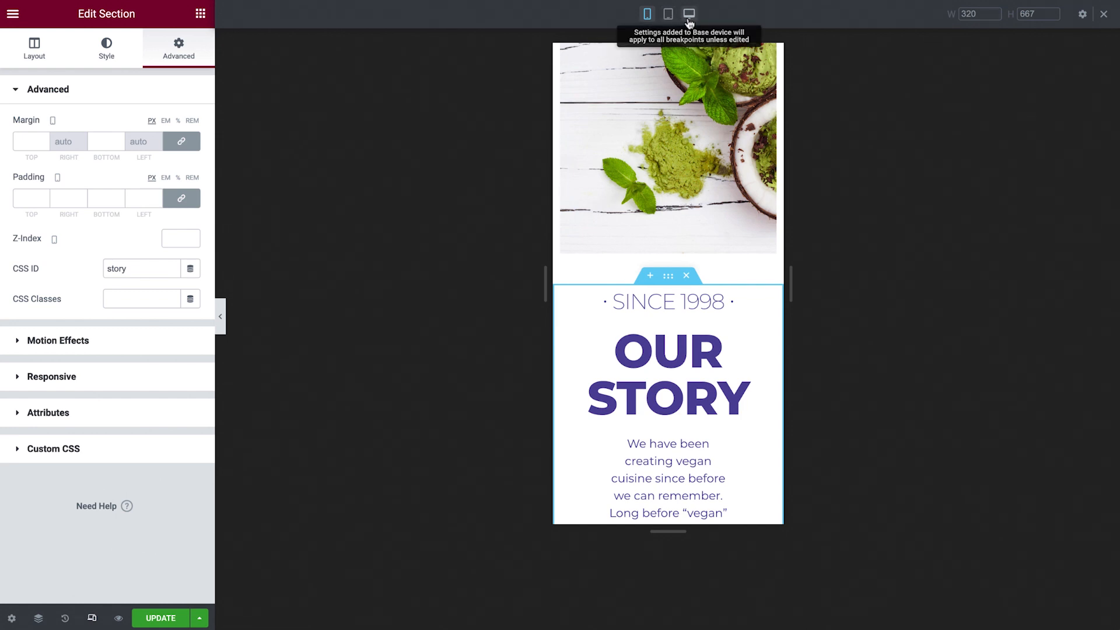
{"action": "left_click", "coordinate": [669, 19]}
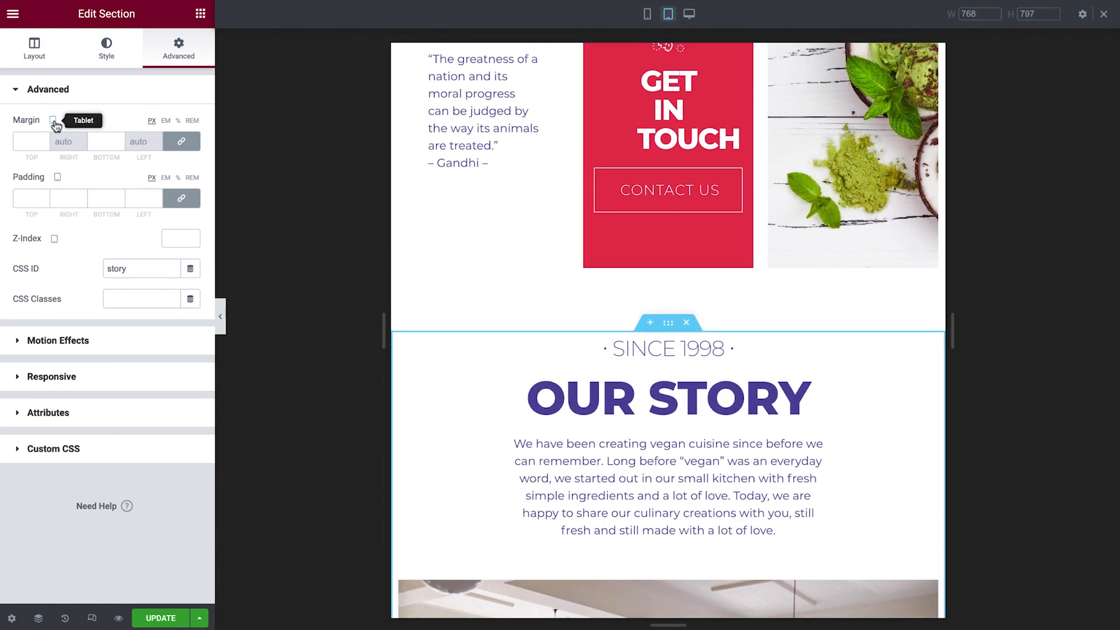
{"action": "mouse_move", "coordinate": [55, 125]}
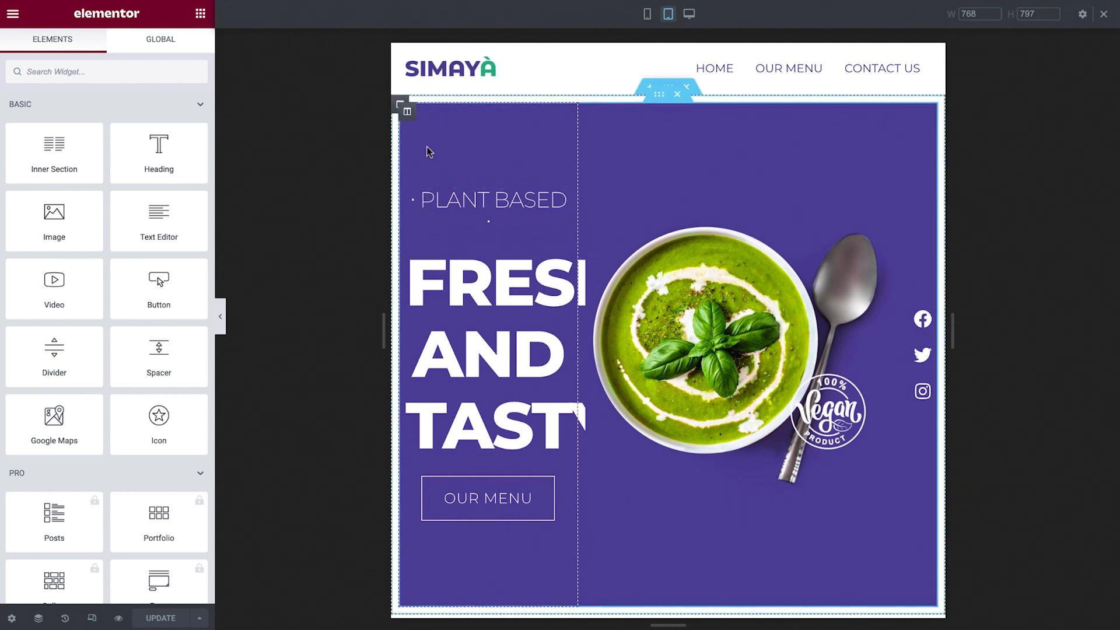
For tablet, set the hero's text column width to 100% and its soup image column width to 90%
{"action": "left_click", "coordinate": [409, 113]}
{"action": "left_click", "coordinate": [178, 123]}
{"action": "type", "text": "100"}
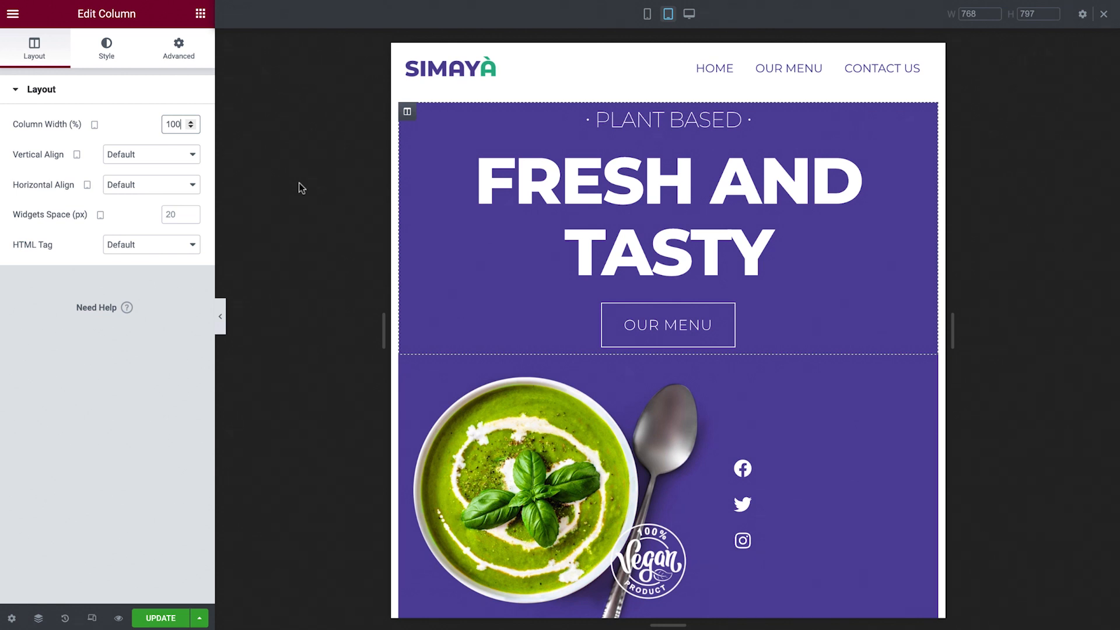
{"action": "scroll", "coordinate": [429, 199], "scroll_direction": "down", "scroll_amount": 2}
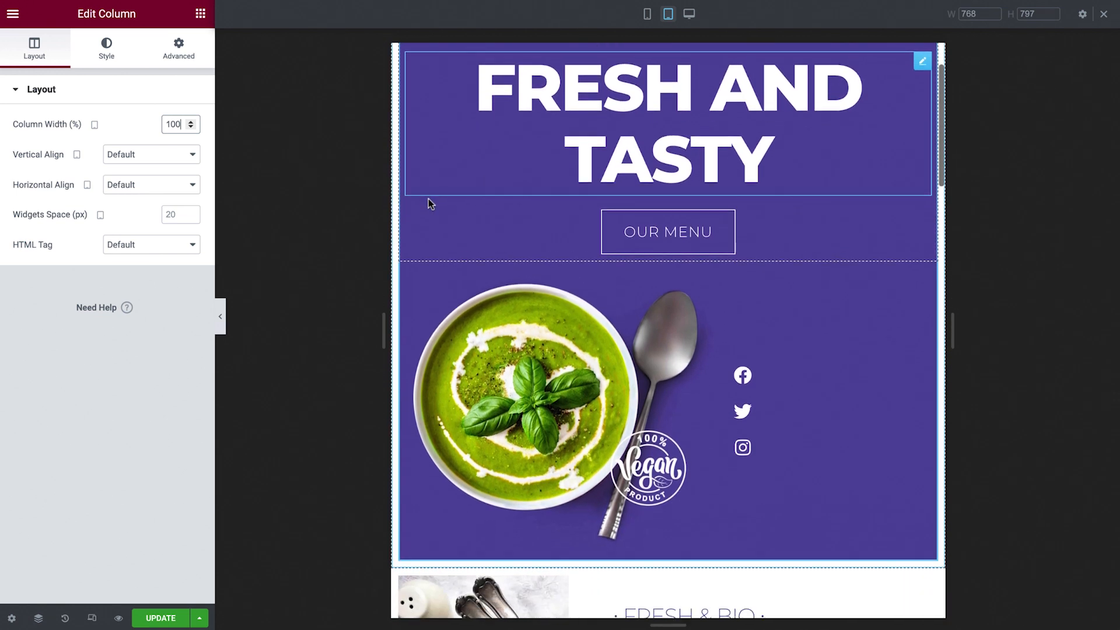
{"action": "left_click", "coordinate": [407, 264]}
{"action": "left_click", "coordinate": [180, 132]}
{"action": "type", "text": "90"}
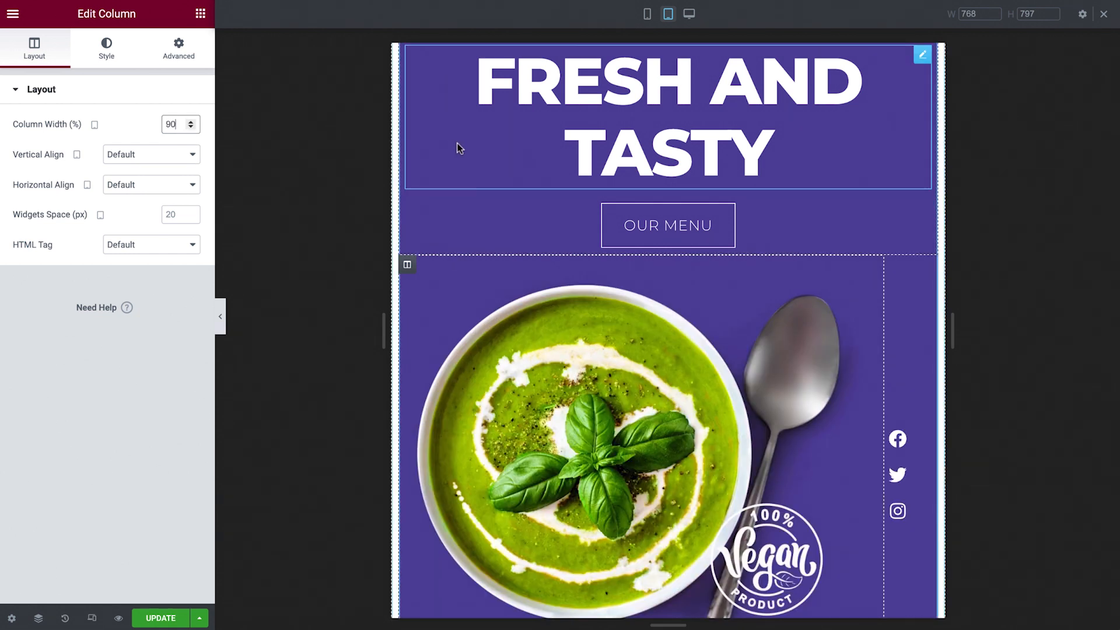
Give the hero's inner section unlinked tablet padding of 50 px at the top and 50 px at the bottom
{"action": "scroll", "coordinate": [457, 143], "scroll_direction": "up", "scroll_amount": 2}
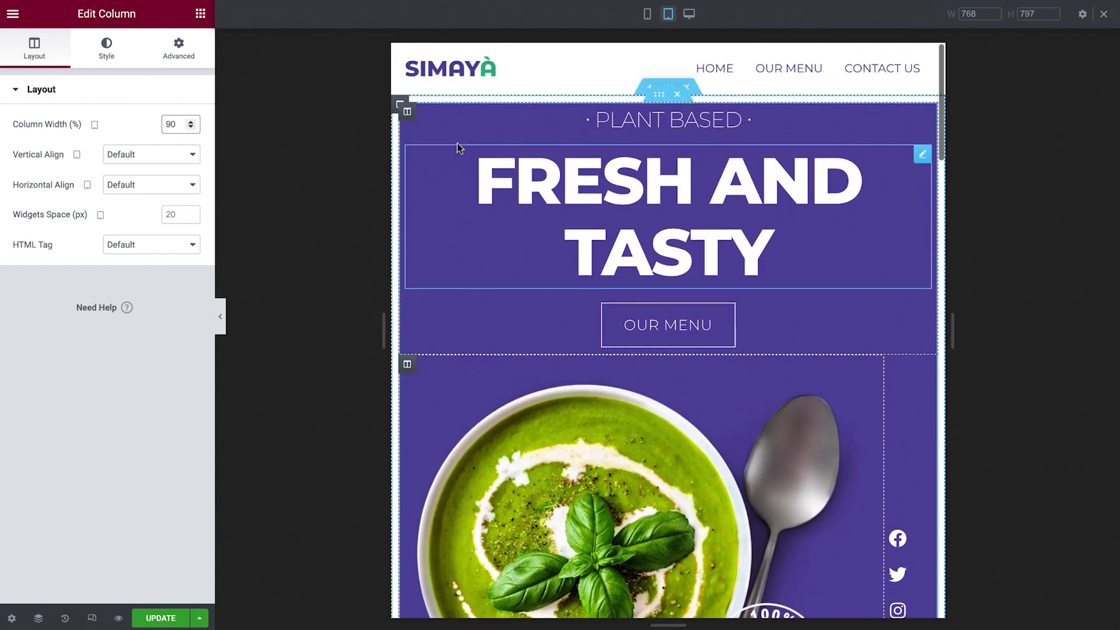
{"action": "left_click", "coordinate": [659, 94]}
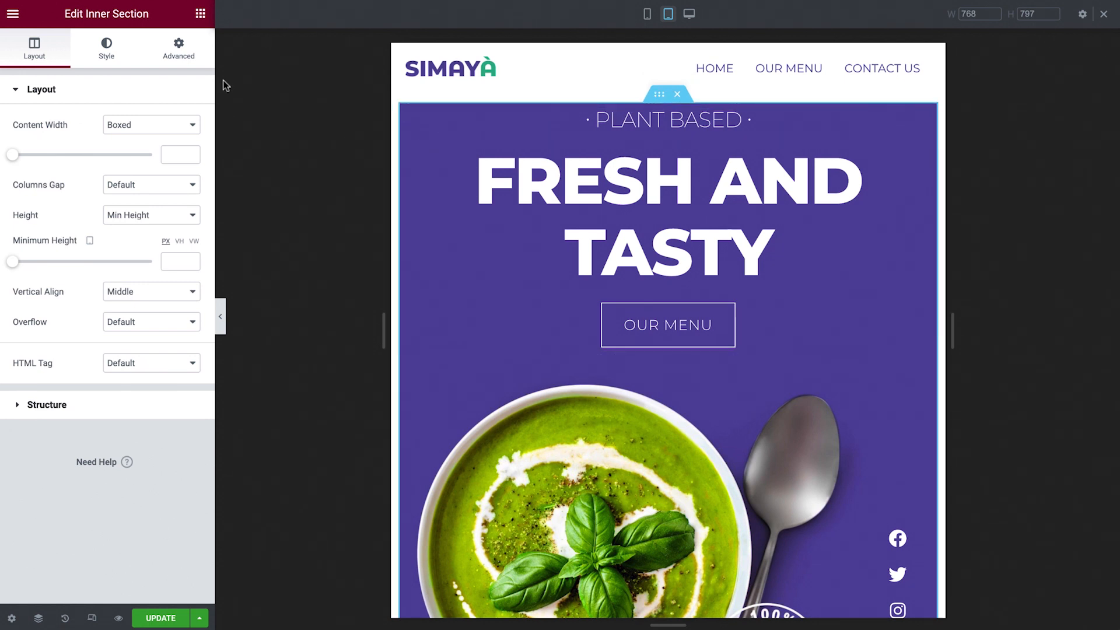
{"action": "left_click", "coordinate": [179, 46]}
{"action": "left_click", "coordinate": [182, 199]}
{"action": "double_click", "coordinate": [35, 200]}
{"action": "type", "text": "50"}
{"action": "double_click", "coordinate": [105, 196]}
{"action": "type", "text": "50"}
Set the tablet minimum height of the section with the avocado photo and "Since 1998" to 300 px
{"action": "scroll", "coordinate": [856, 278], "scroll_direction": "down", "scroll_amount": 6}
{"action": "scroll", "coordinate": [856, 279], "scroll_direction": "down", "scroll_amount": 4}
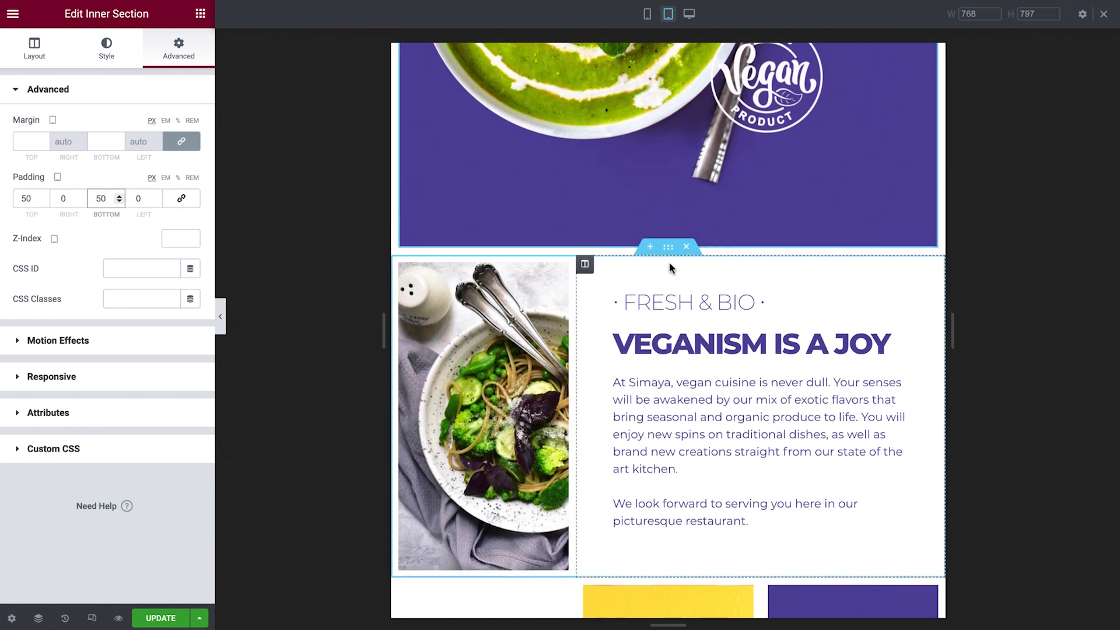
{"action": "scroll", "coordinate": [669, 264], "scroll_direction": "down", "scroll_amount": 6}
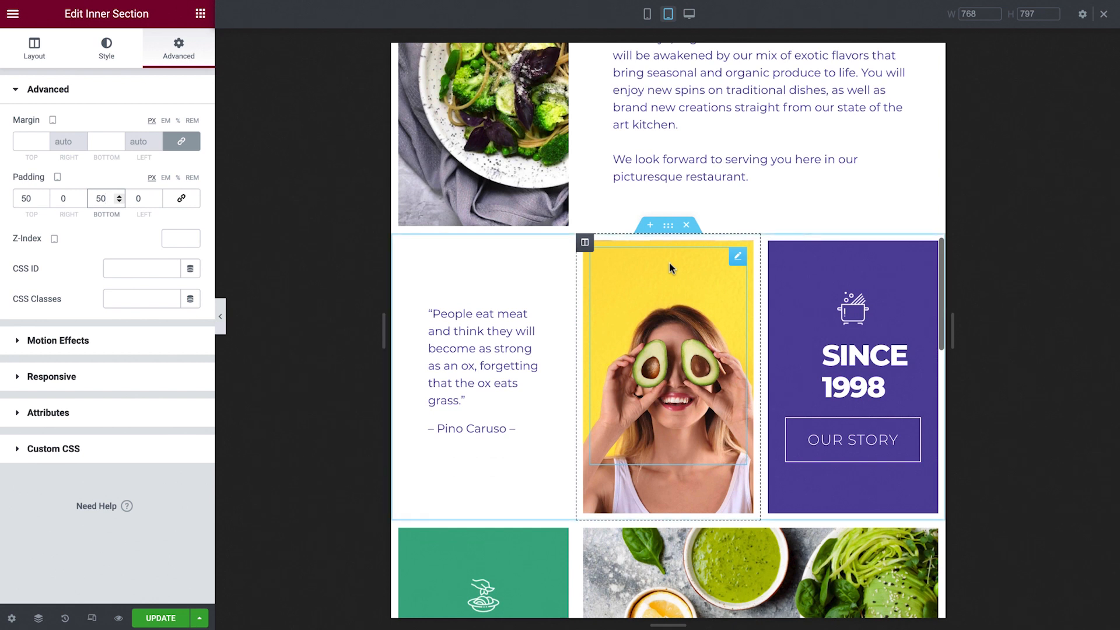
{"action": "scroll", "coordinate": [669, 262], "scroll_direction": "down", "scroll_amount": 3}
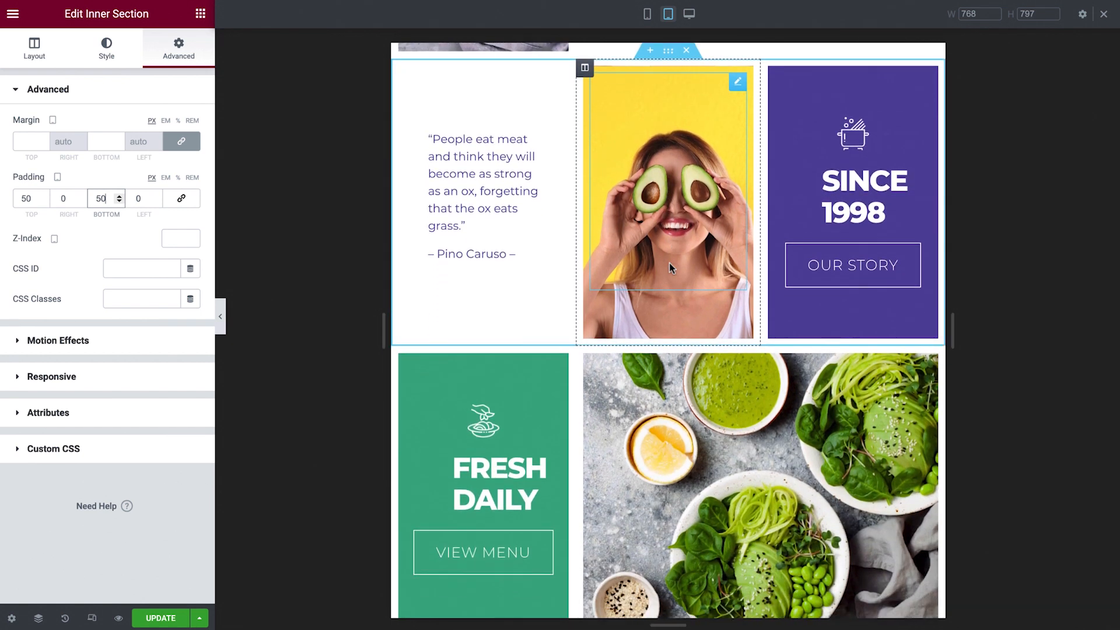
{"action": "left_click", "coordinate": [668, 53]}
{"action": "left_click", "coordinate": [177, 261]}
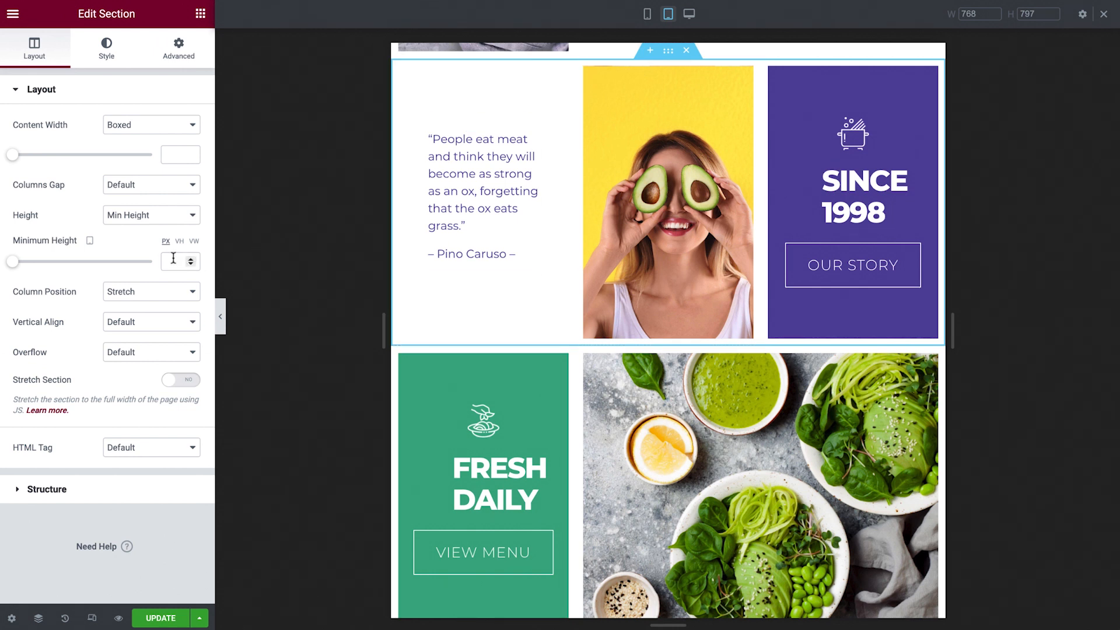
{"action": "type", "text": "300"}
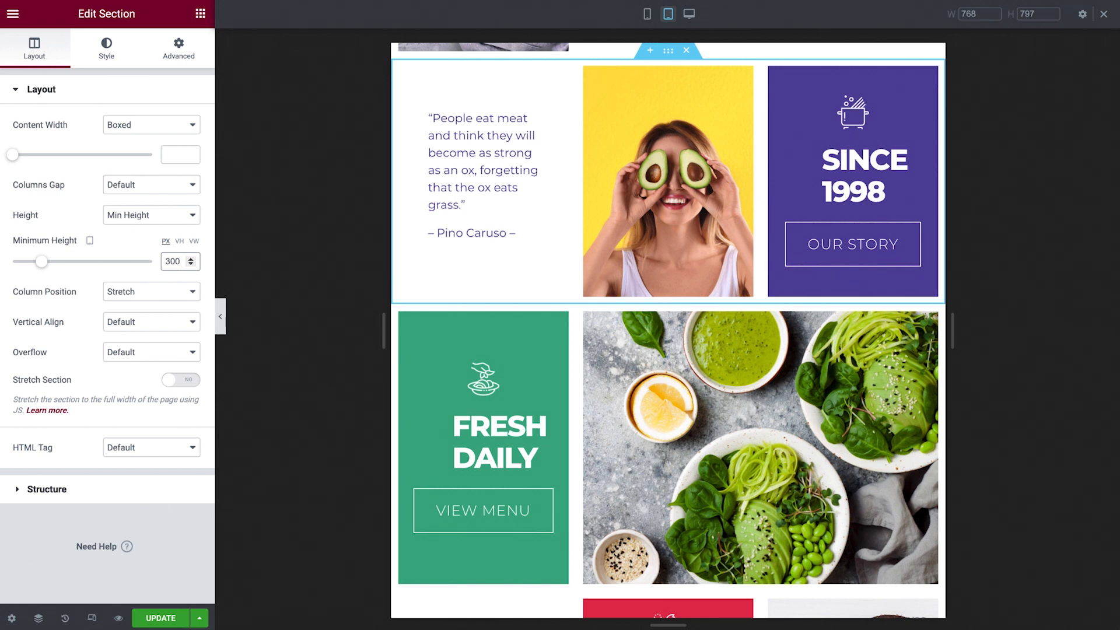
Copy the "Since 1998" section's style onto the "Fresh Daily" and "Get in Touch" sections
{"action": "right_click", "coordinate": [669, 62]}
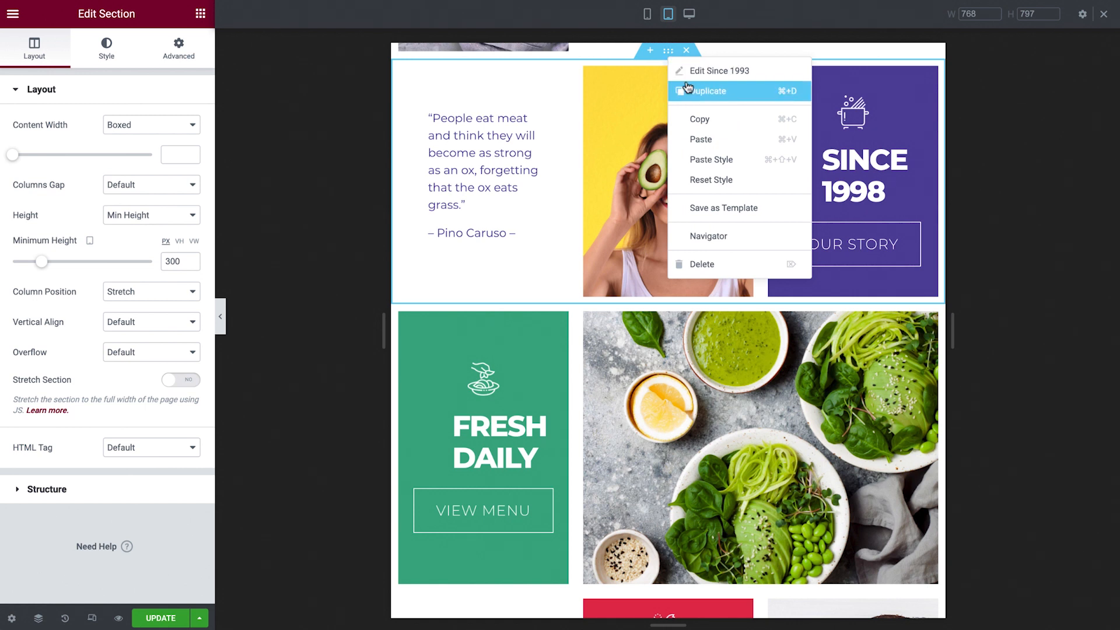
{"action": "left_click", "coordinate": [704, 119]}
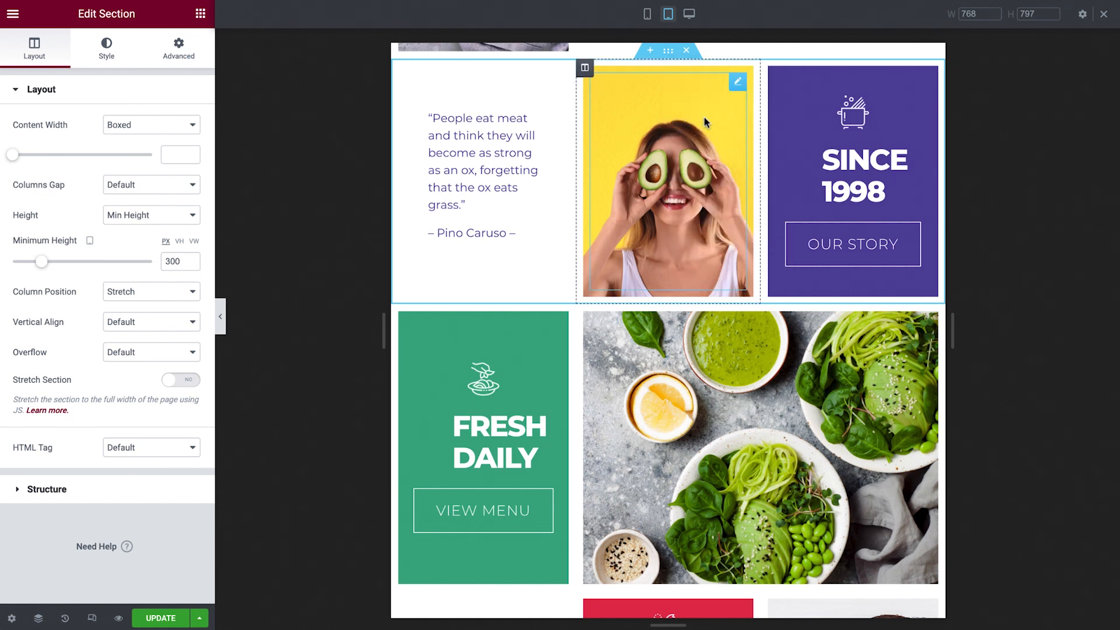
{"action": "right_click", "coordinate": [668, 296]}
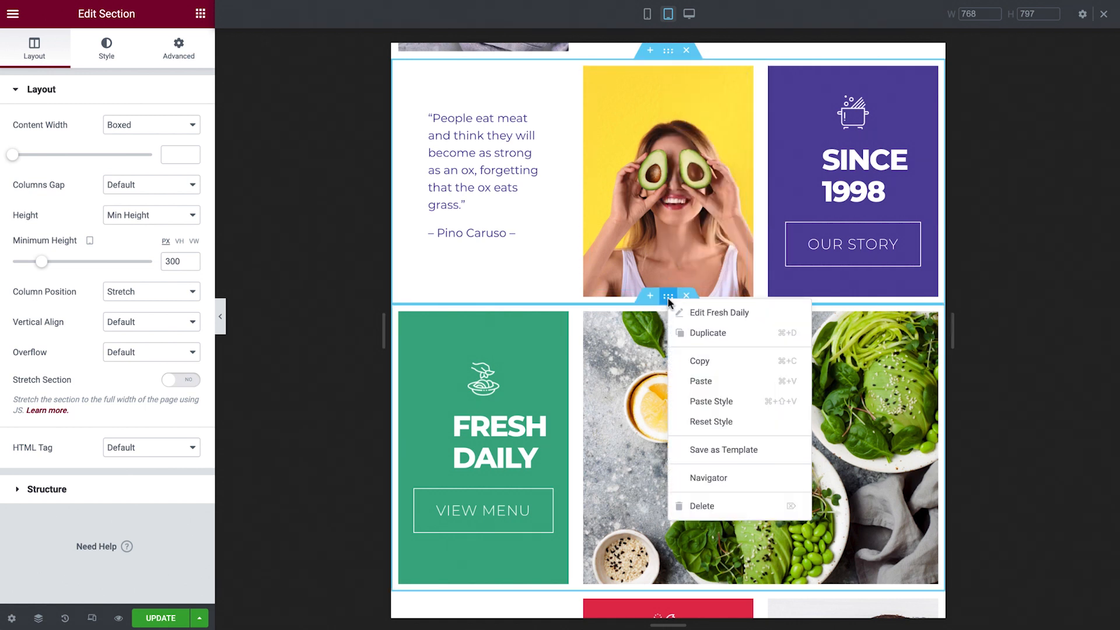
{"action": "left_click", "coordinate": [755, 402]}
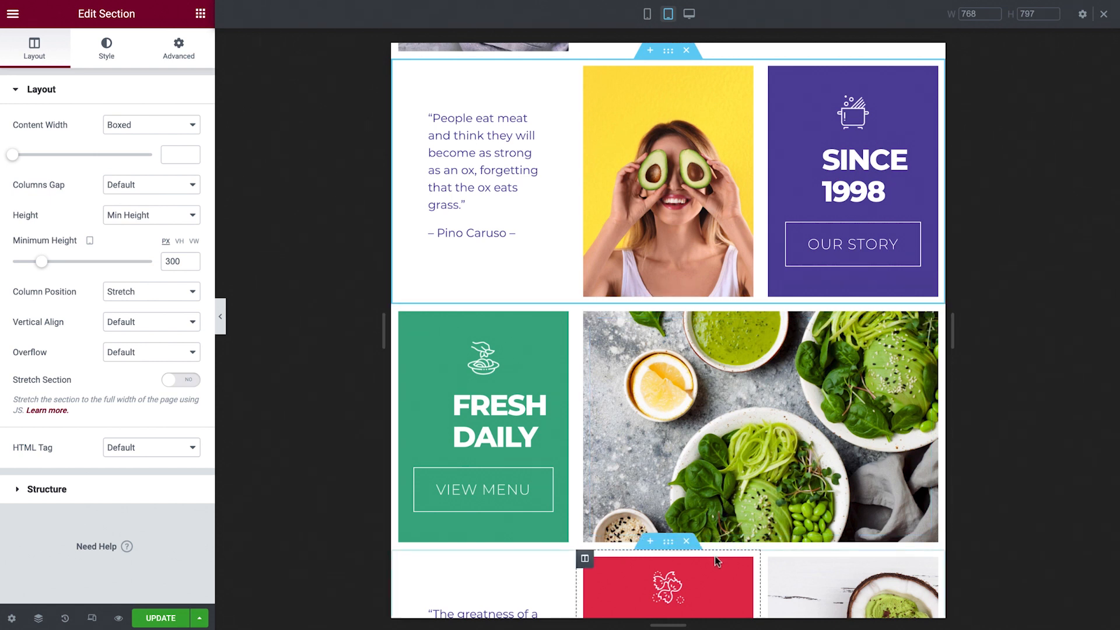
{"action": "right_click", "coordinate": [668, 543]}
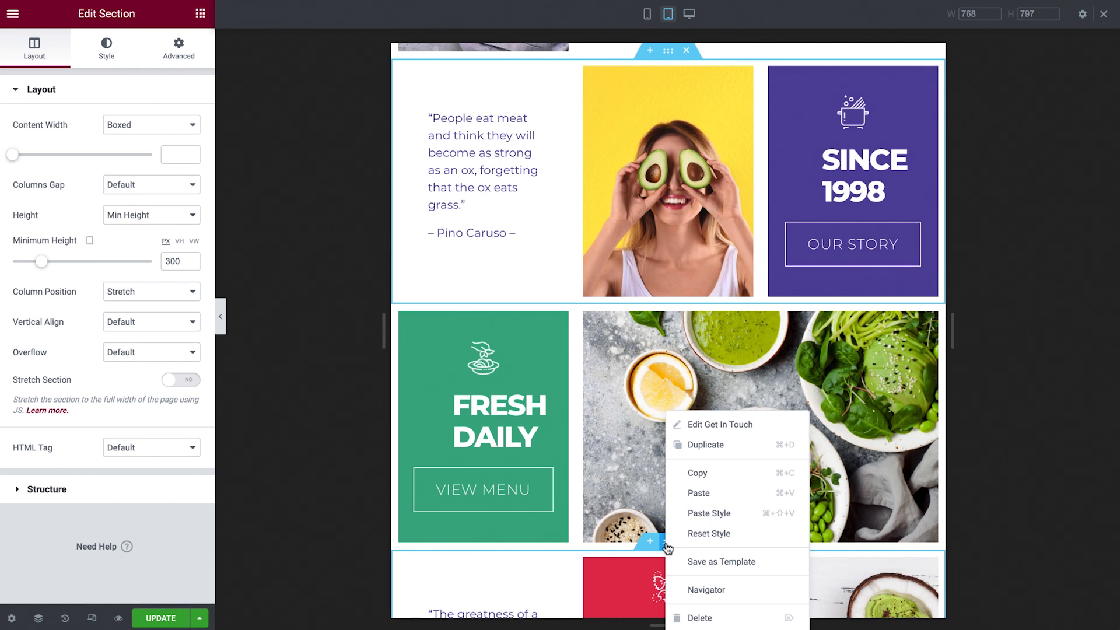
{"action": "left_click", "coordinate": [745, 514]}
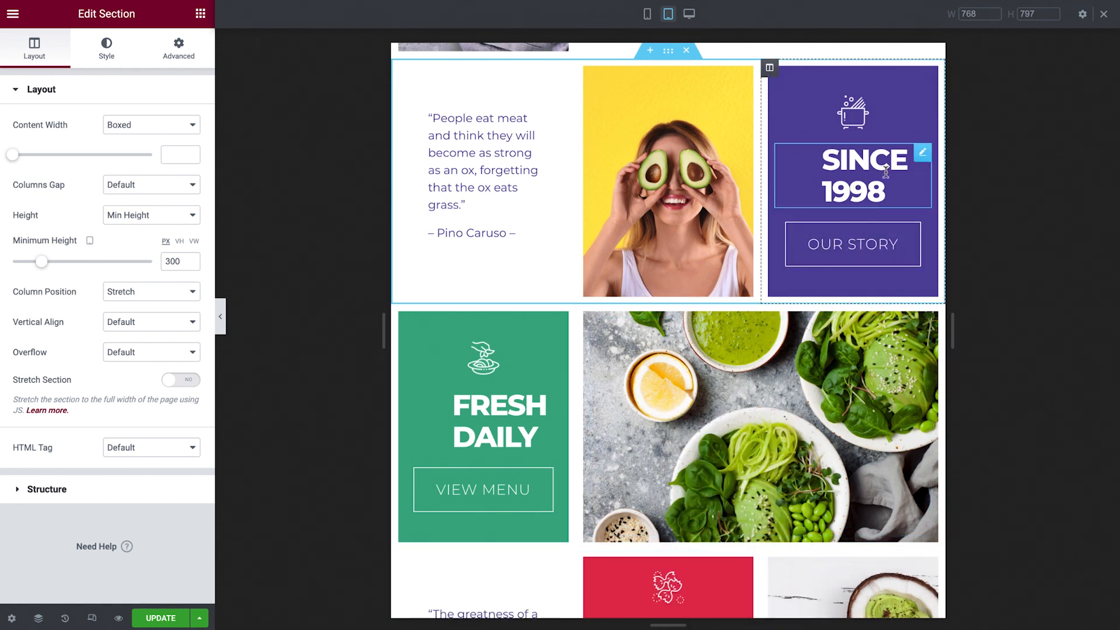
Unlink the "Since 1998" heading's tablet padding and set it to 0 on all sides
{"action": "left_click", "coordinate": [922, 154]}
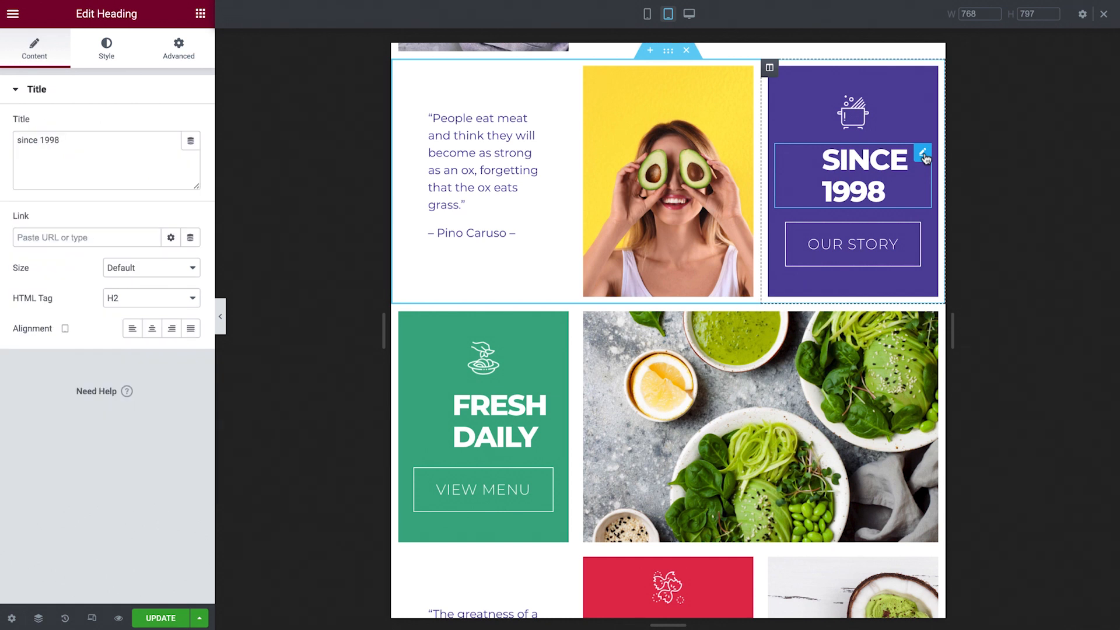
{"action": "left_click", "coordinate": [194, 57]}
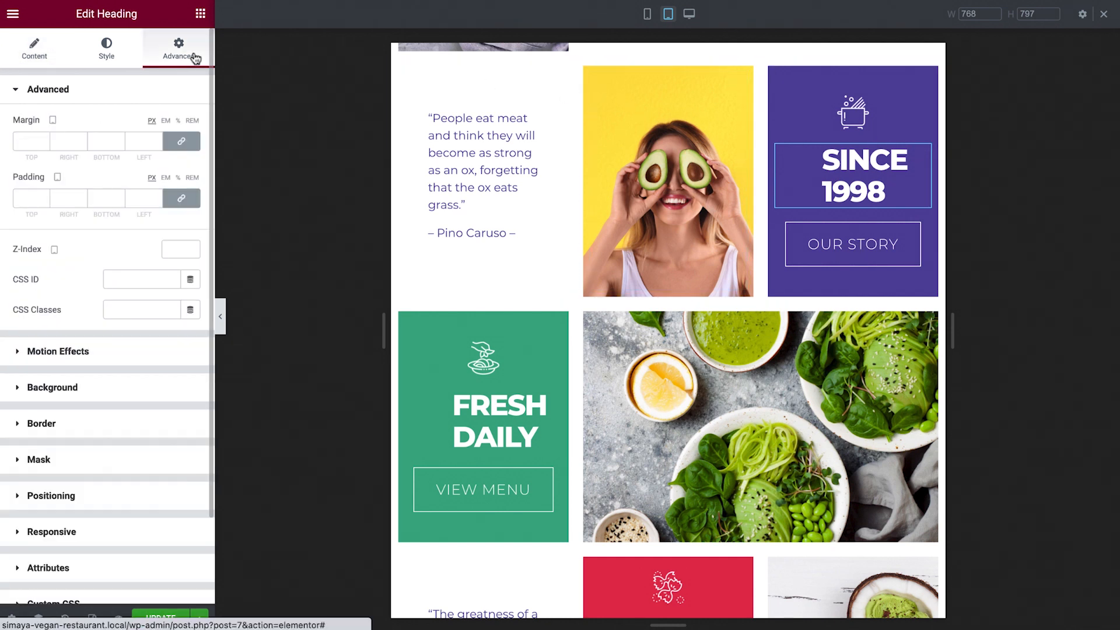
{"action": "left_click", "coordinate": [183, 199]}
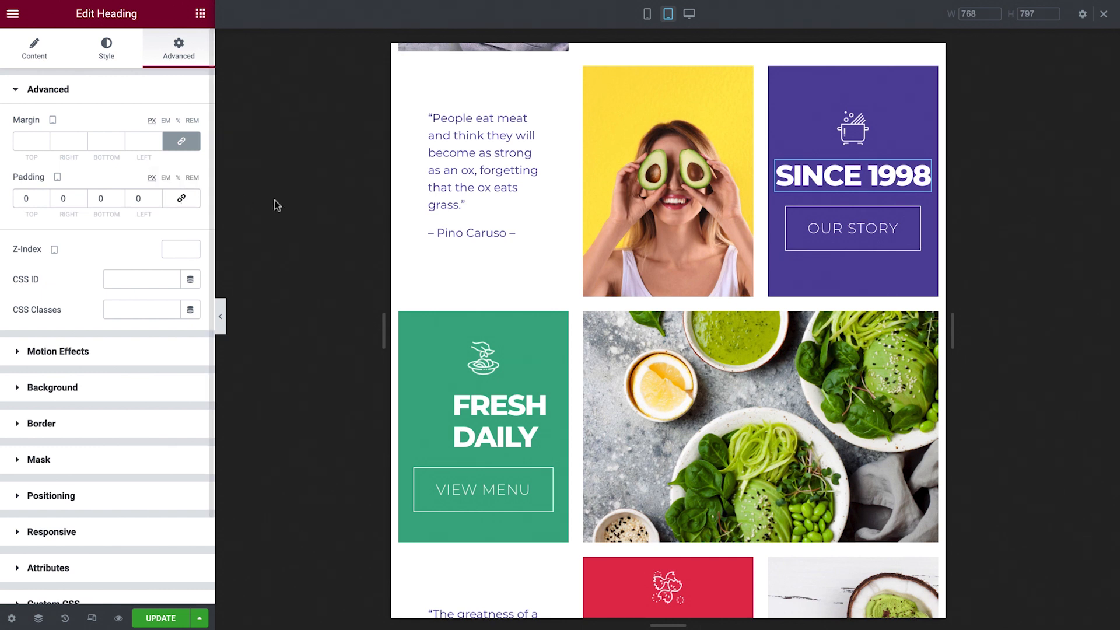
Copy the "Since 1998" heading's style onto the "Fresh Daily" and "Get in Touch" headings
{"action": "right_click", "coordinate": [839, 186]}
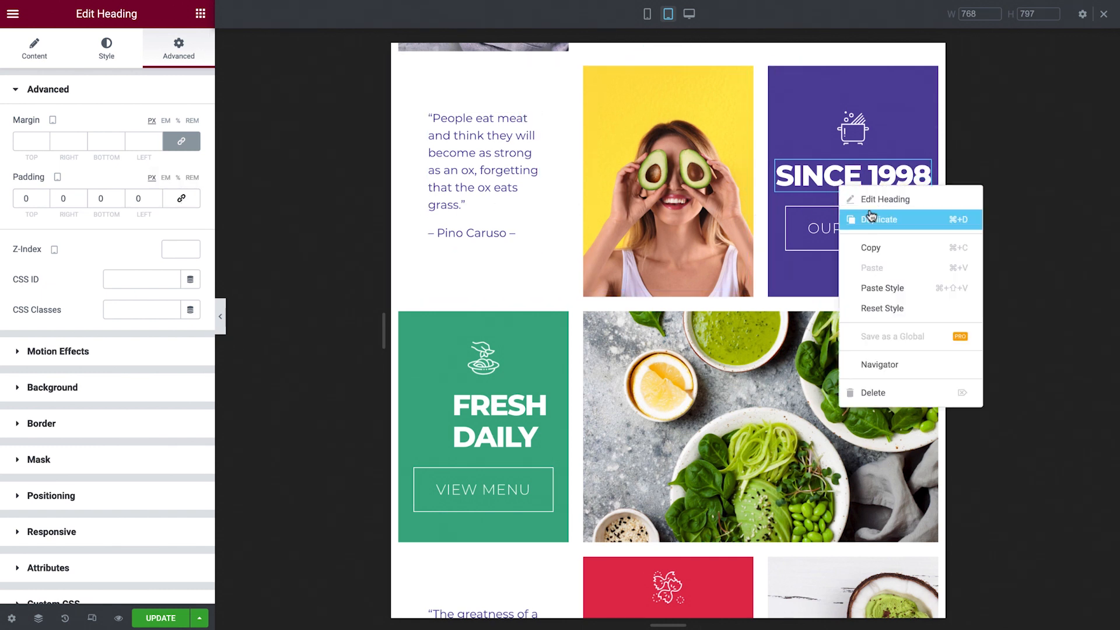
{"action": "left_click", "coordinate": [914, 246]}
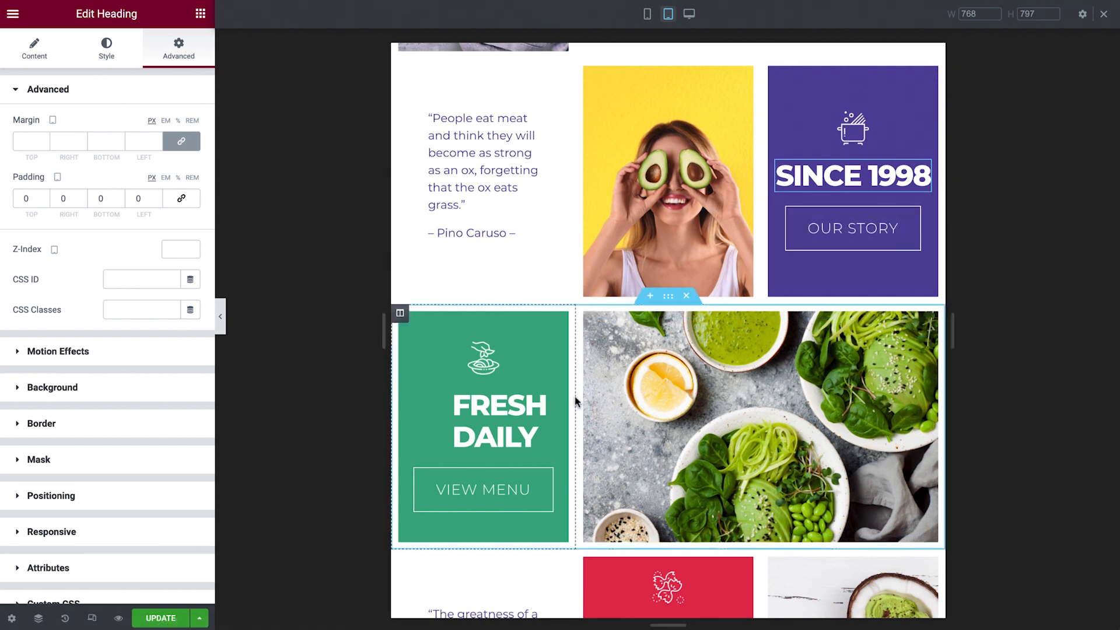
{"action": "right_click", "coordinate": [548, 402]}
{"action": "left_click", "coordinate": [632, 501]}
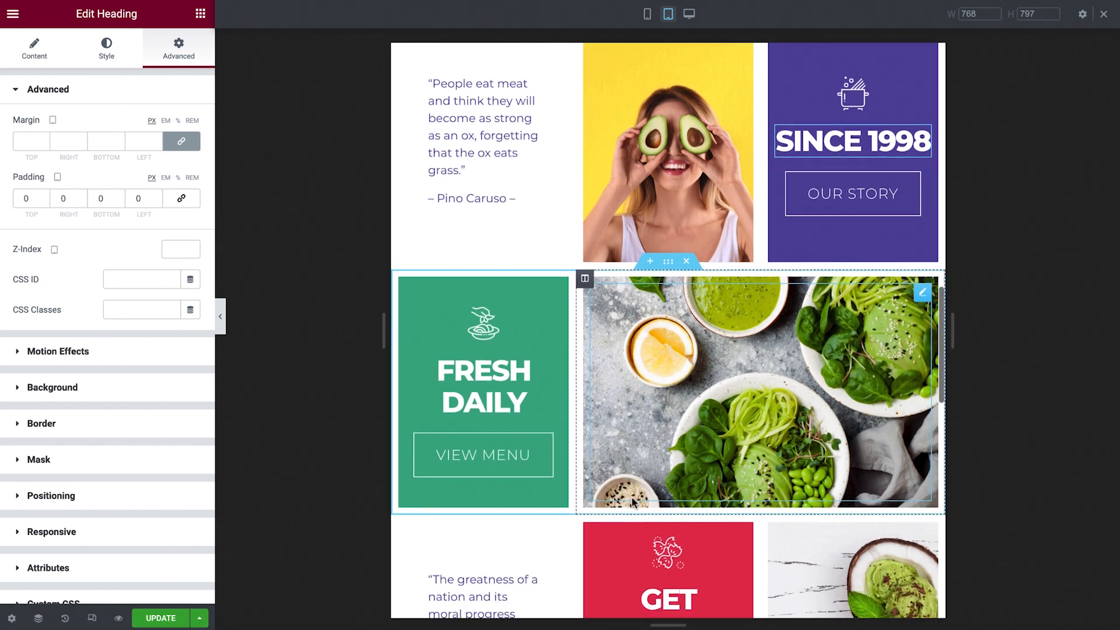
{"action": "scroll", "coordinate": [632, 498], "scroll_direction": "down", "scroll_amount": 3}
{"action": "right_click", "coordinate": [738, 475]}
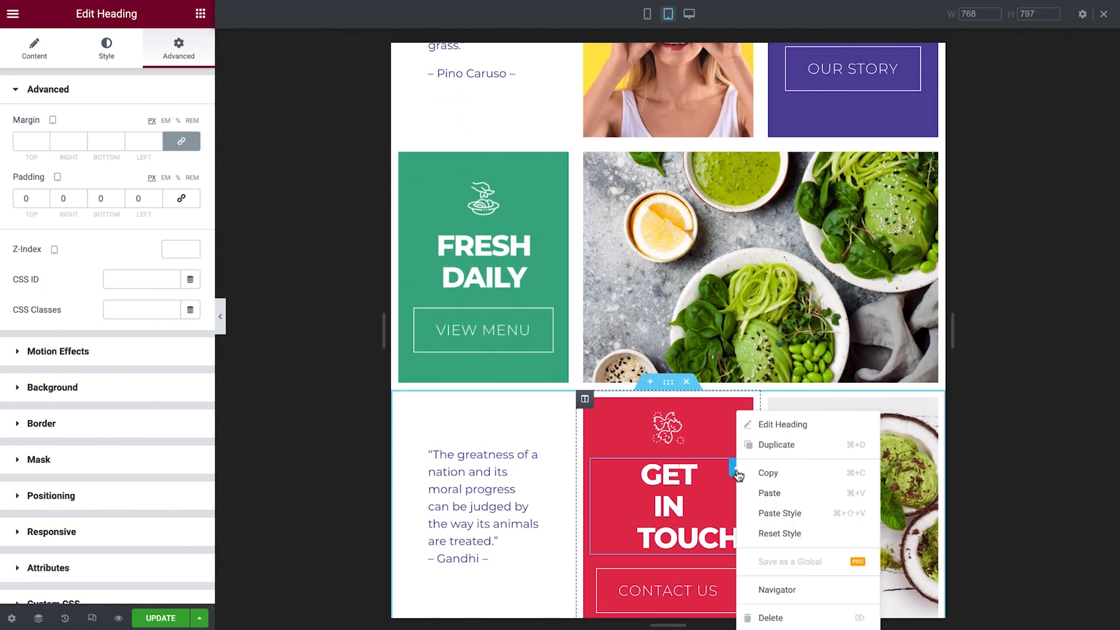
{"action": "left_click", "coordinate": [784, 514]}
Set the tablet padding of the purple "Since 1998" column to 5% on all sides
{"action": "scroll", "coordinate": [820, 430], "scroll_direction": "up", "scroll_amount": 3}
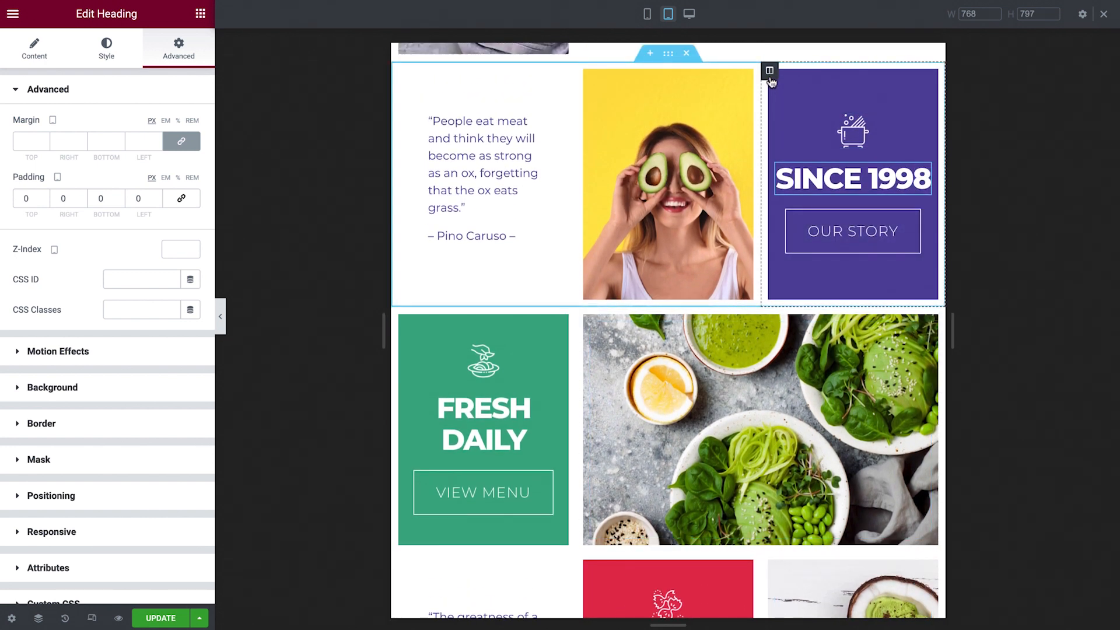
{"action": "left_click", "coordinate": [769, 70]}
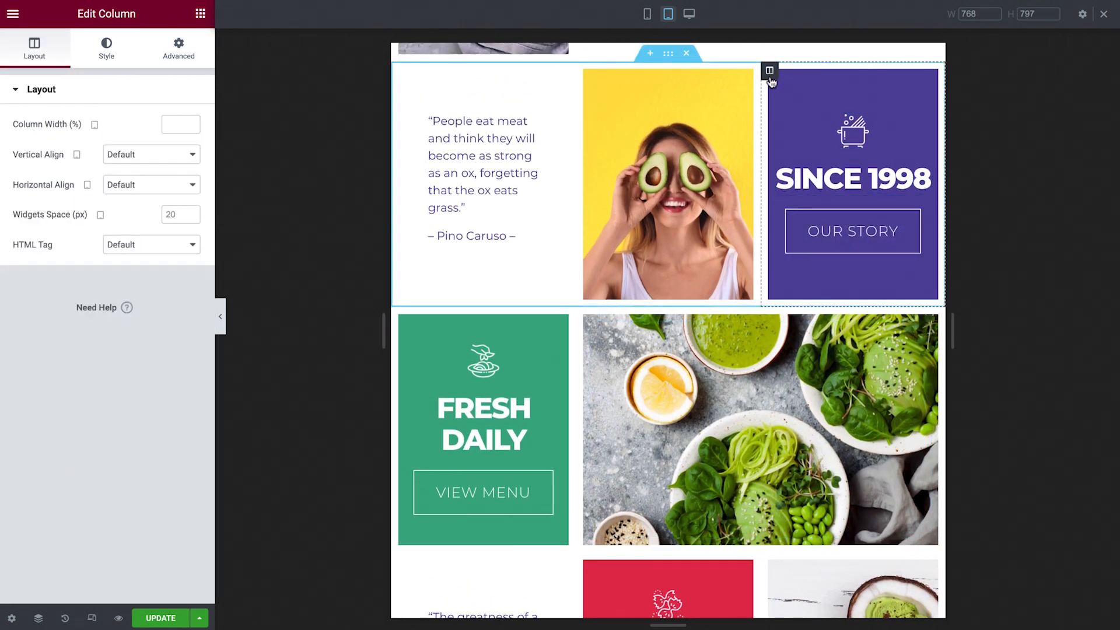
{"action": "left_click", "coordinate": [180, 56]}
{"action": "left_click", "coordinate": [150, 199]}
{"action": "type", "text": "5"}
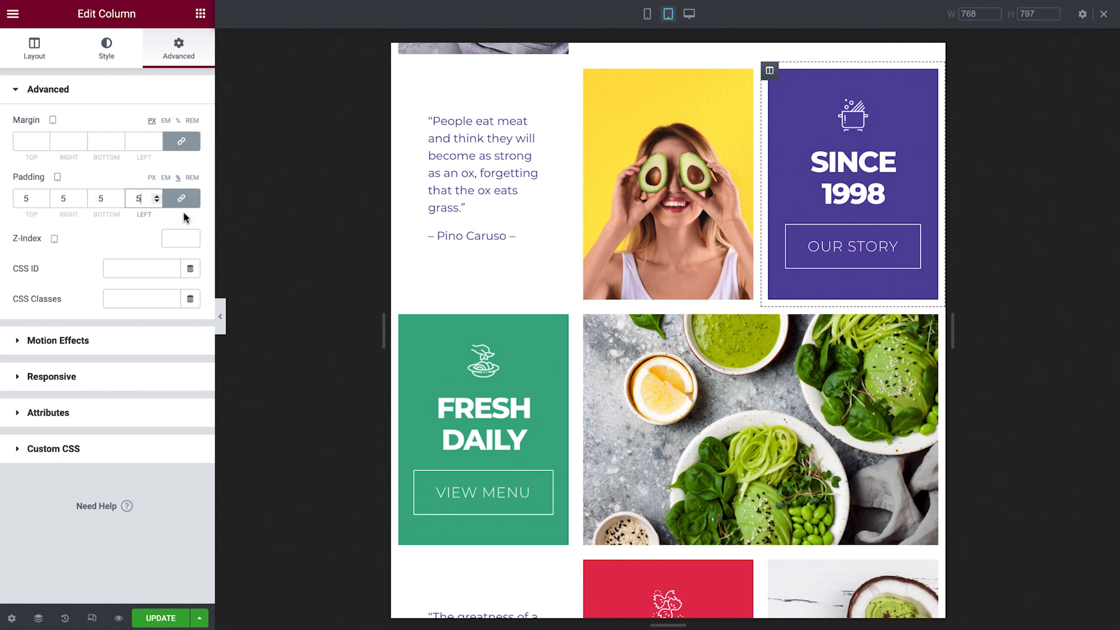
Set the tablet padding of the green "Fresh Daily" column to 5% on all sides
{"action": "left_click", "coordinate": [401, 320]}
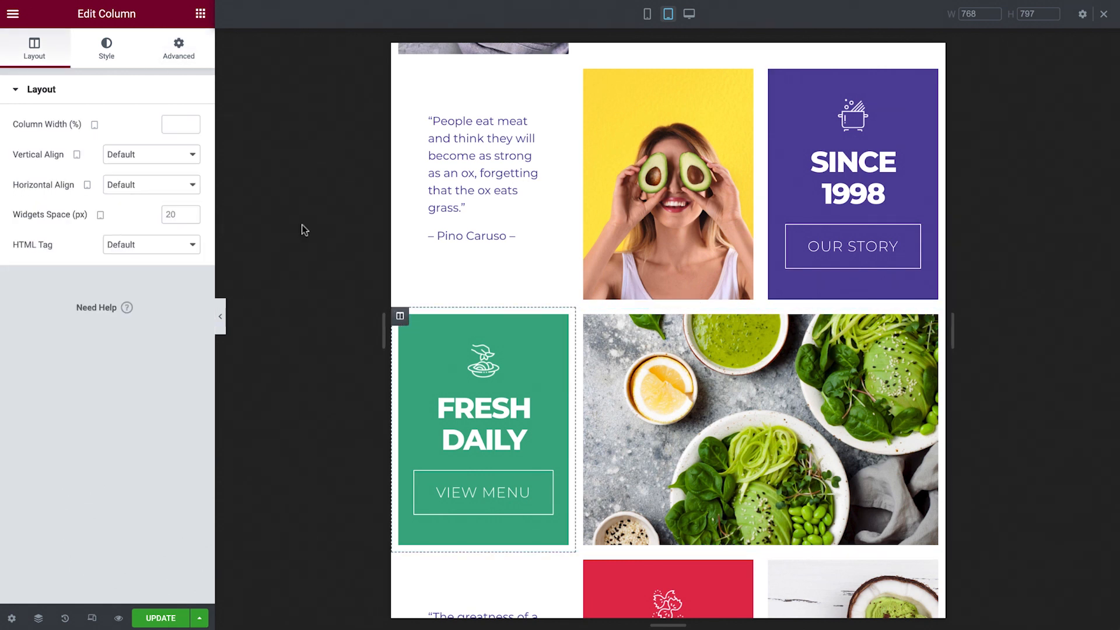
{"action": "left_click", "coordinate": [191, 56]}
{"action": "left_click", "coordinate": [144, 199]}
{"action": "type", "text": "5"}
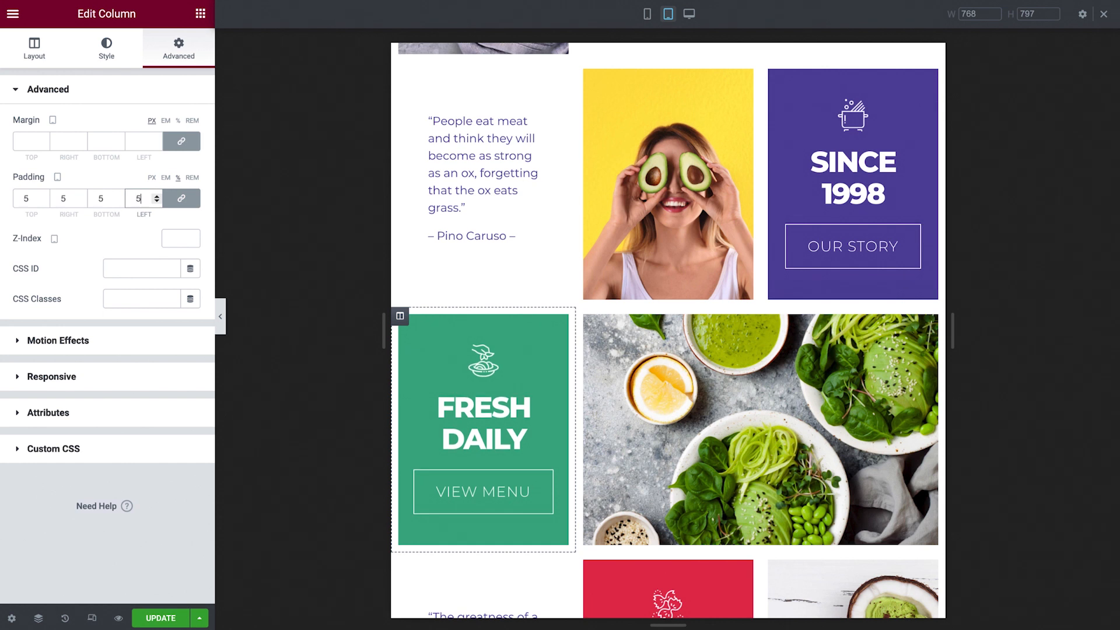
Set the tablet padding of the red "Get in Touch" column to 5% on all sides
{"action": "scroll", "coordinate": [495, 271], "scroll_direction": "down", "scroll_amount": 3}
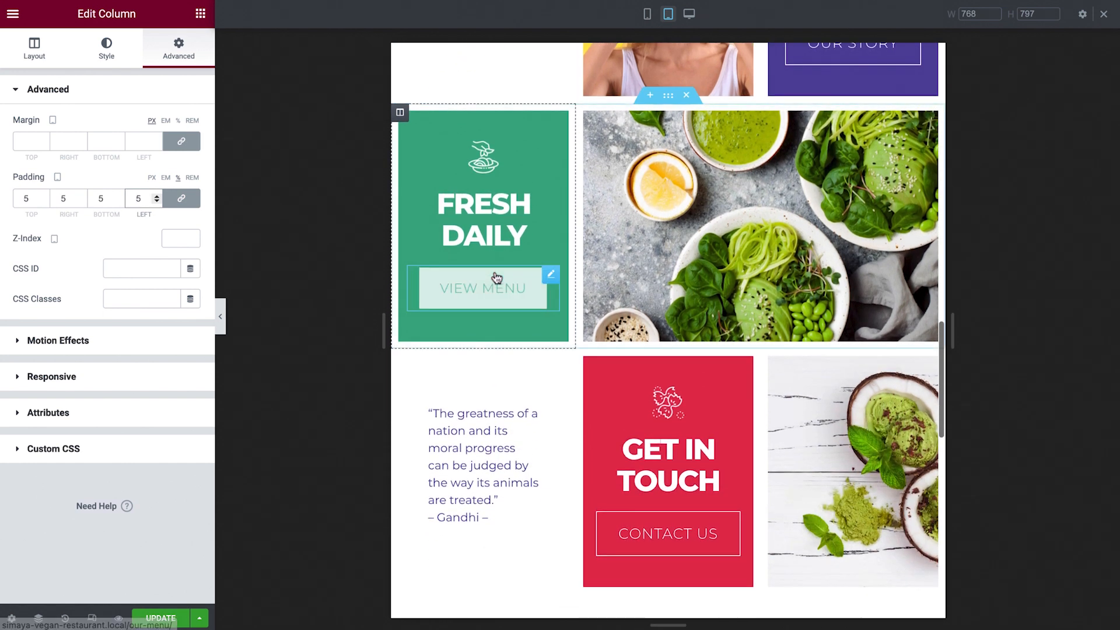
{"action": "left_click", "coordinate": [585, 358]}
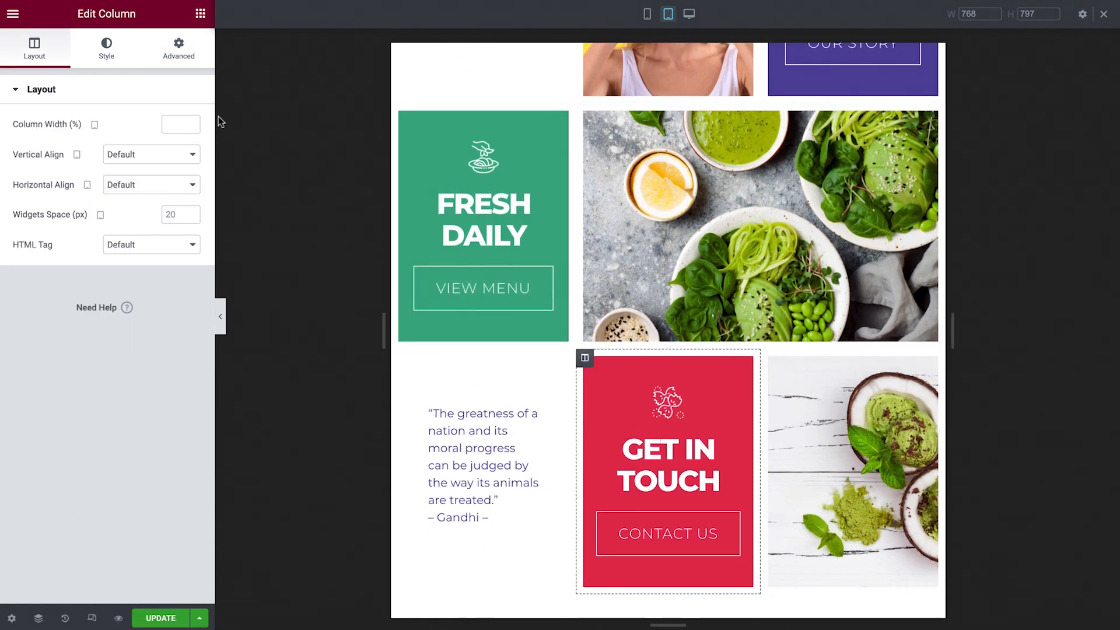
{"action": "left_click", "coordinate": [182, 58]}
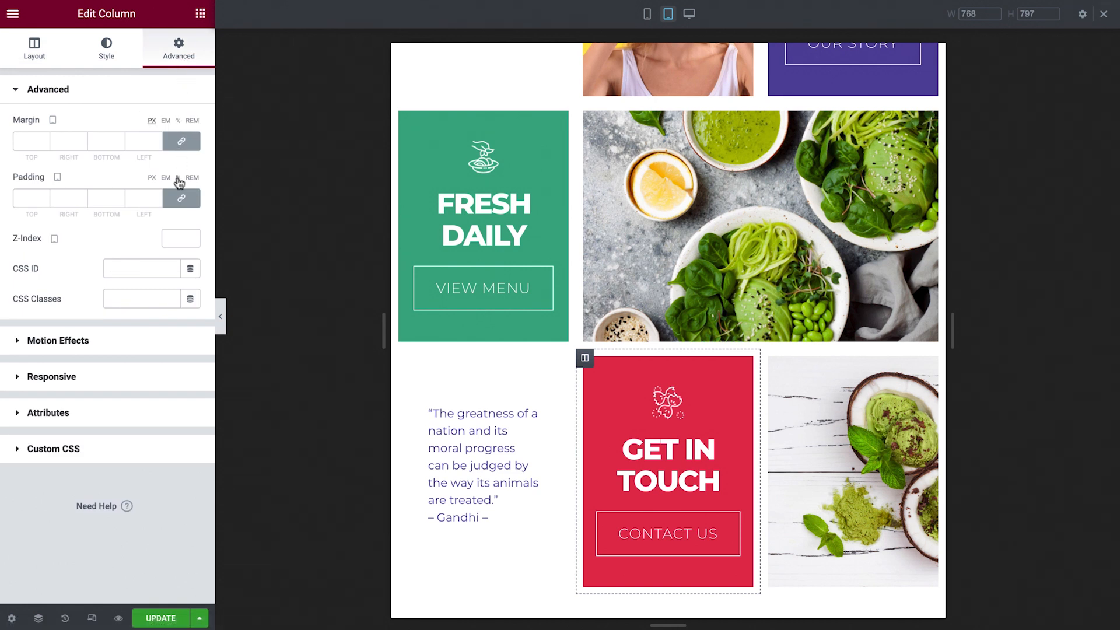
{"action": "left_click", "coordinate": [178, 178]}
{"action": "left_click", "coordinate": [148, 197]}
{"action": "type", "text": "5"}
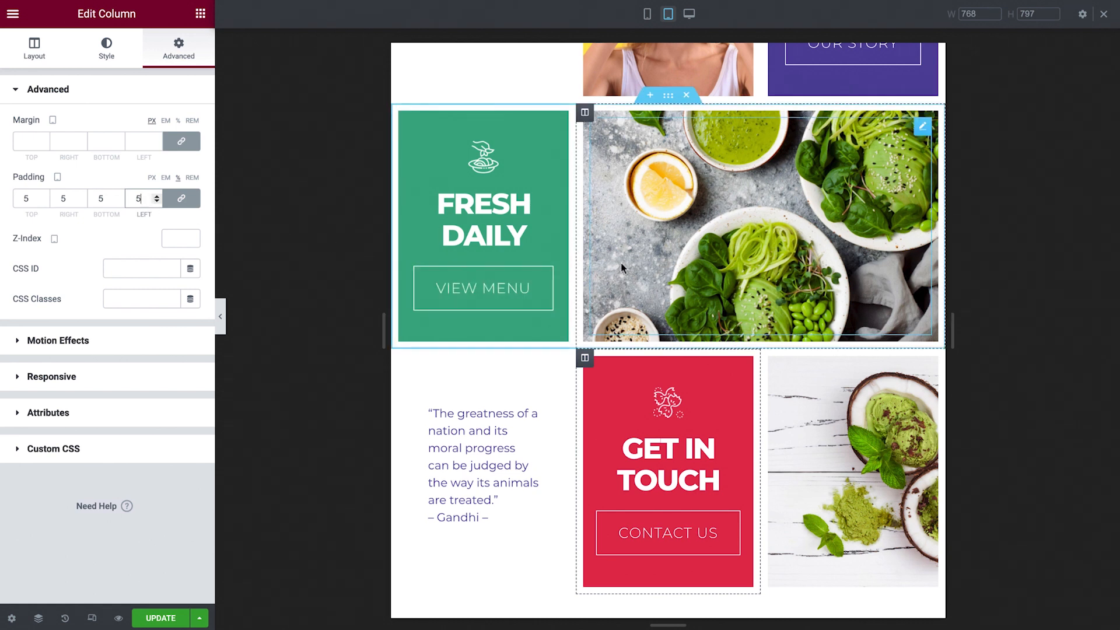
Open the global font settings from the "Our Story" heading's typography
{"action": "scroll", "coordinate": [620, 263], "scroll_direction": "down", "scroll_amount": 2}
{"action": "scroll", "coordinate": [620, 262], "scroll_direction": "down", "scroll_amount": 7}
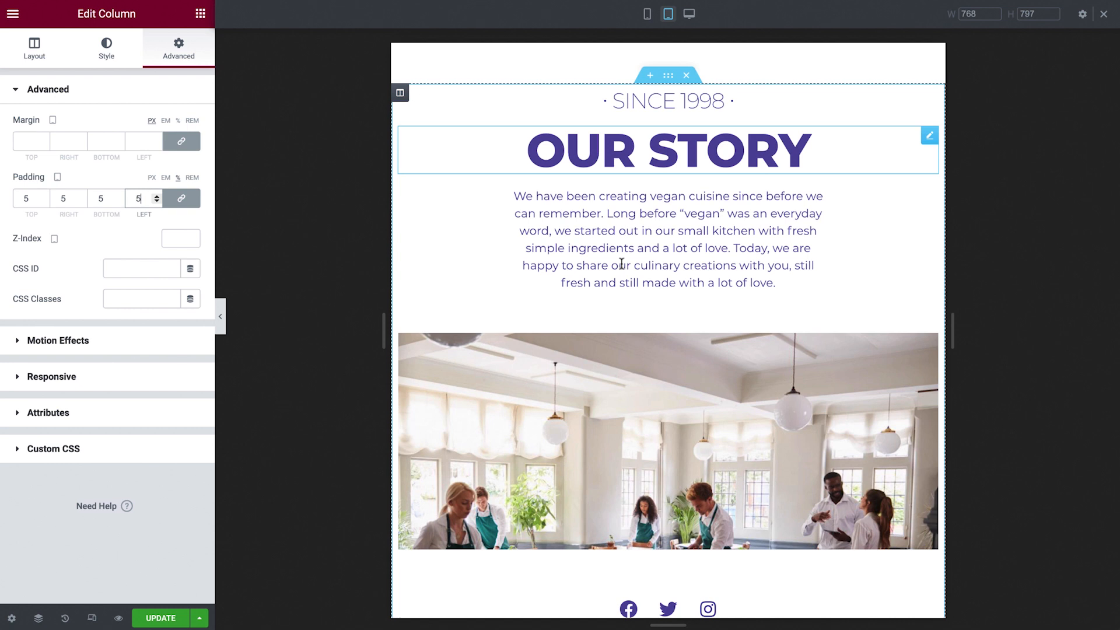
{"action": "left_click", "coordinate": [929, 138]}
{"action": "left_click", "coordinate": [128, 63]}
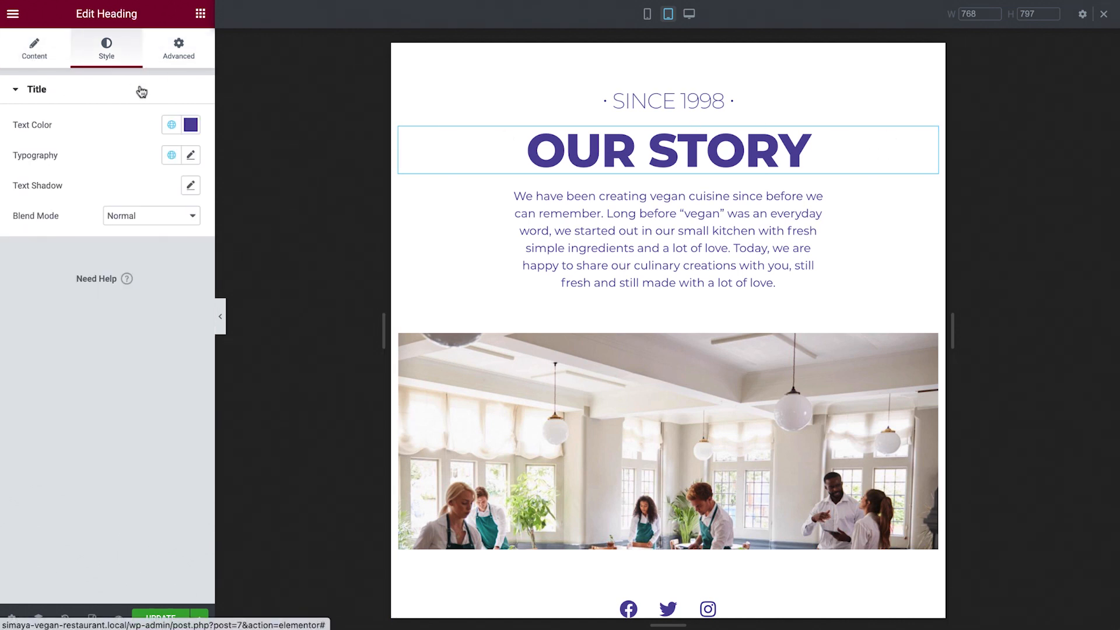
{"action": "left_click", "coordinate": [171, 155]}
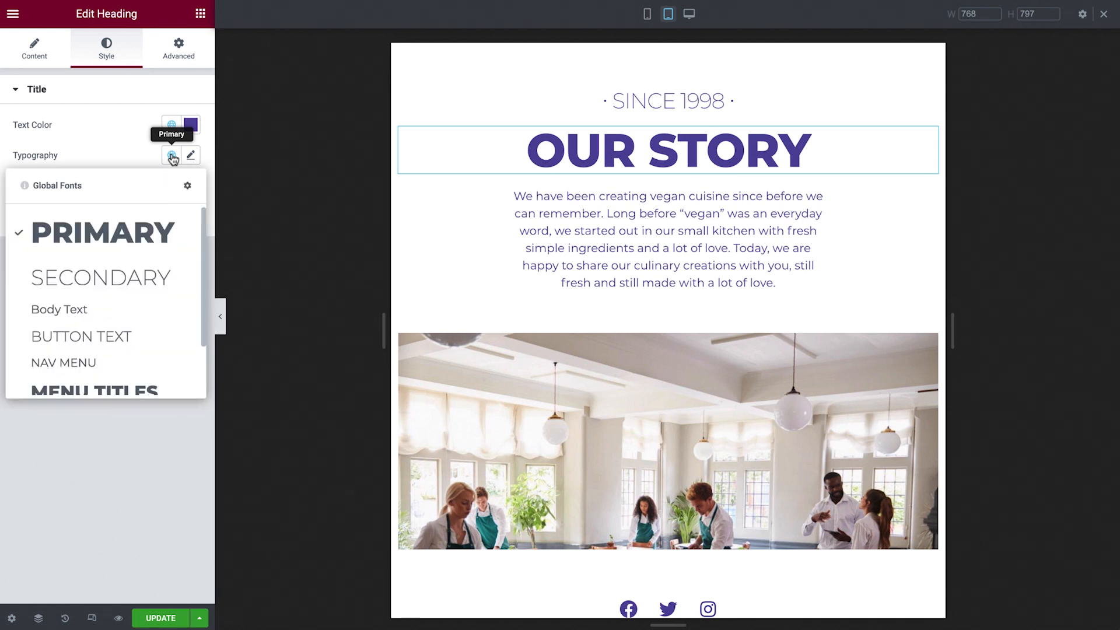
{"action": "left_click", "coordinate": [187, 187]}
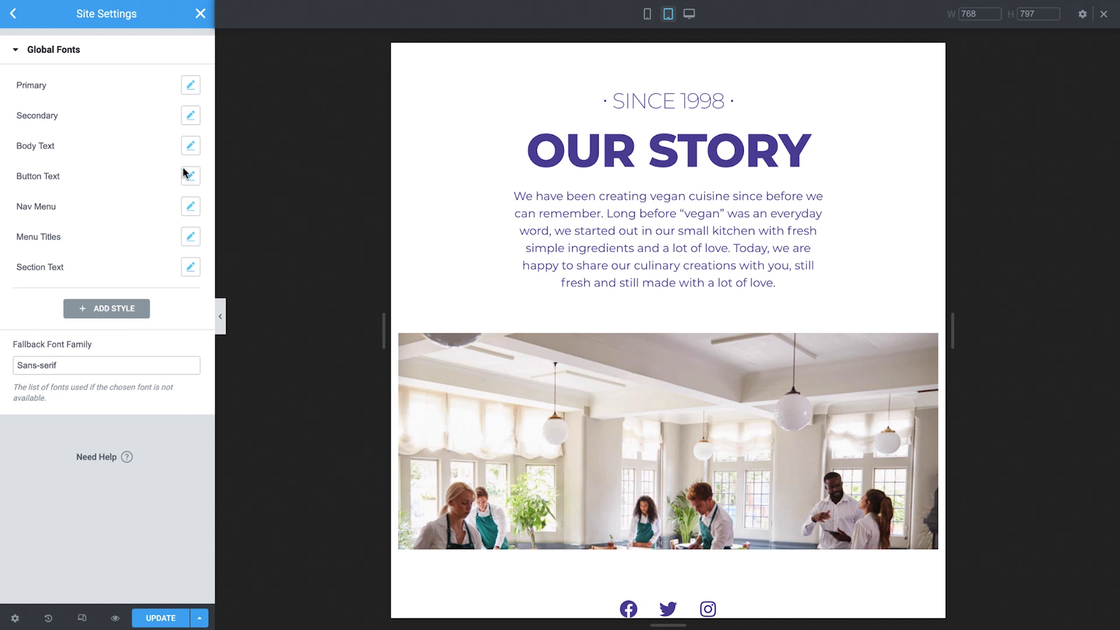
Set the Primary global font's tablet size to 50 px and save the site settings
{"action": "left_click", "coordinate": [195, 90]}
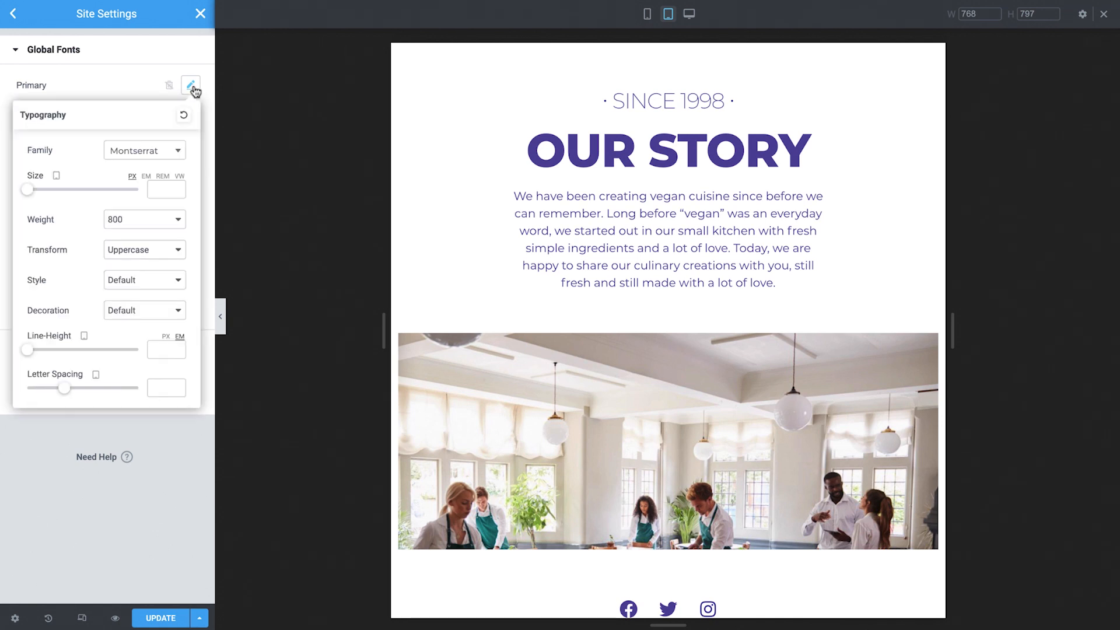
{"action": "left_click", "coordinate": [165, 190]}
{"action": "type", "text": "50"}
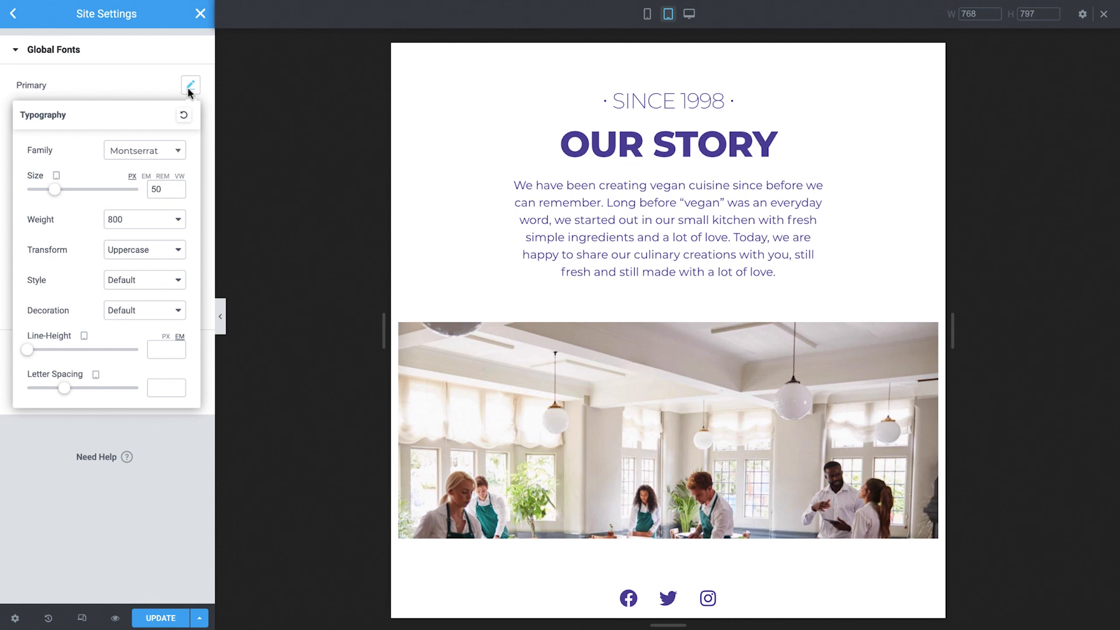
{"action": "left_click", "coordinate": [190, 88]}
{"action": "left_click", "coordinate": [163, 616]}
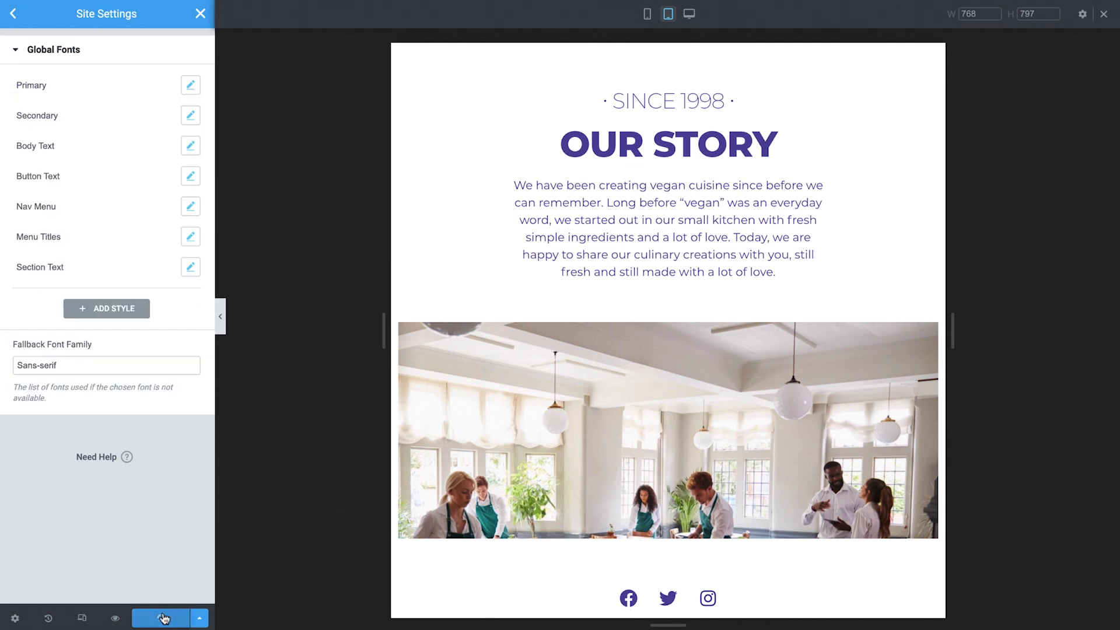
{"action": "left_click", "coordinate": [168, 588]}
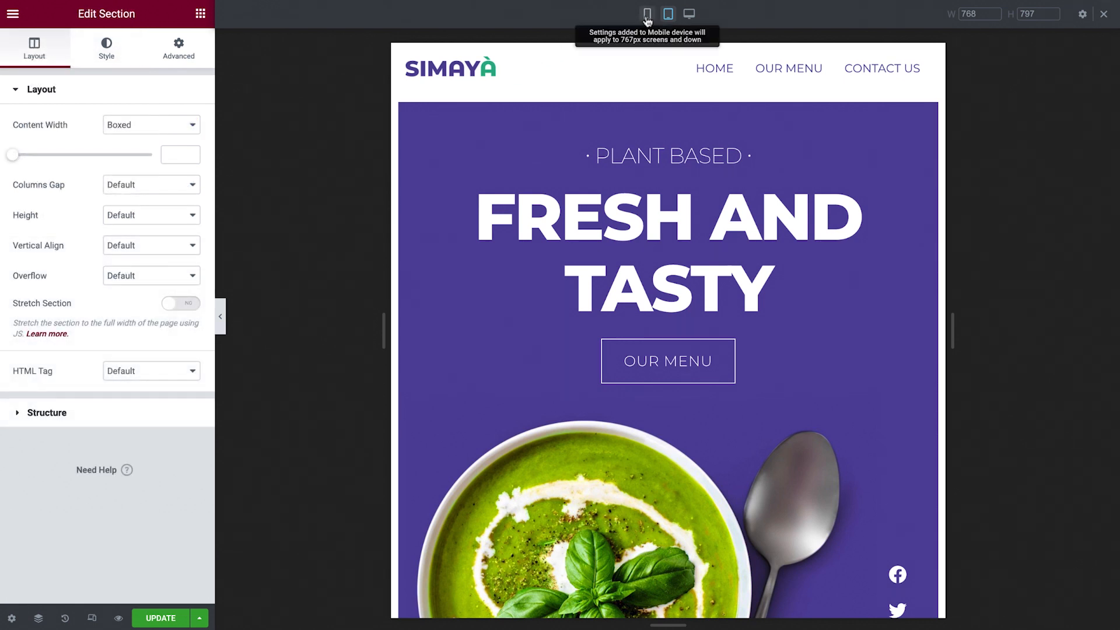
Switch to the mobile view and jump to the Hero section using the Navigator
{"action": "left_click", "coordinate": [647, 15]}
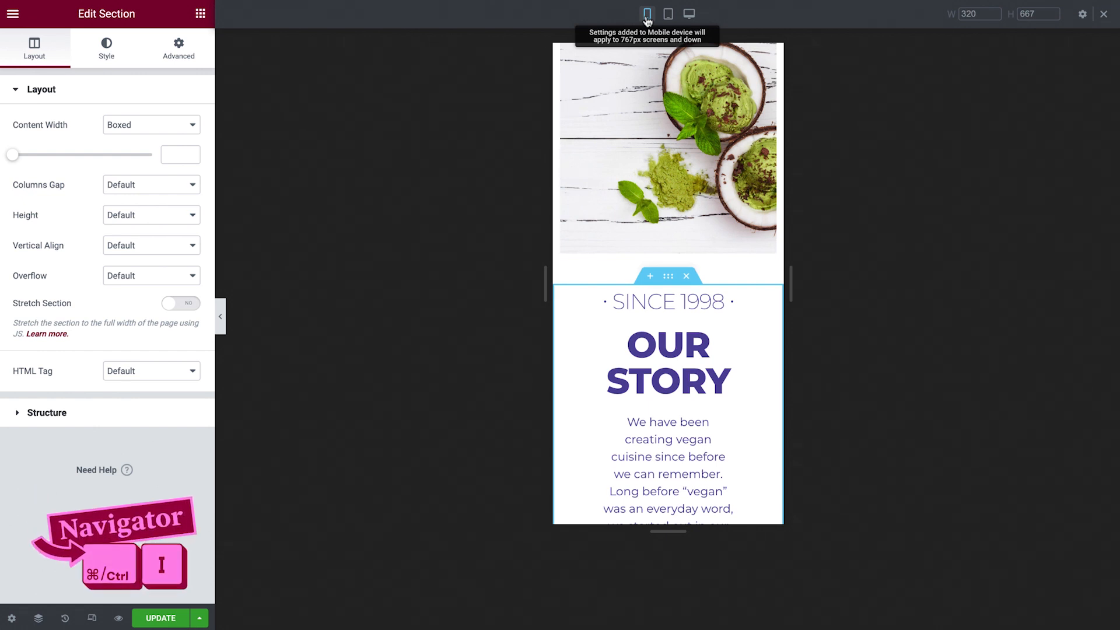
{"action": "key", "text": "ctrl+i"}
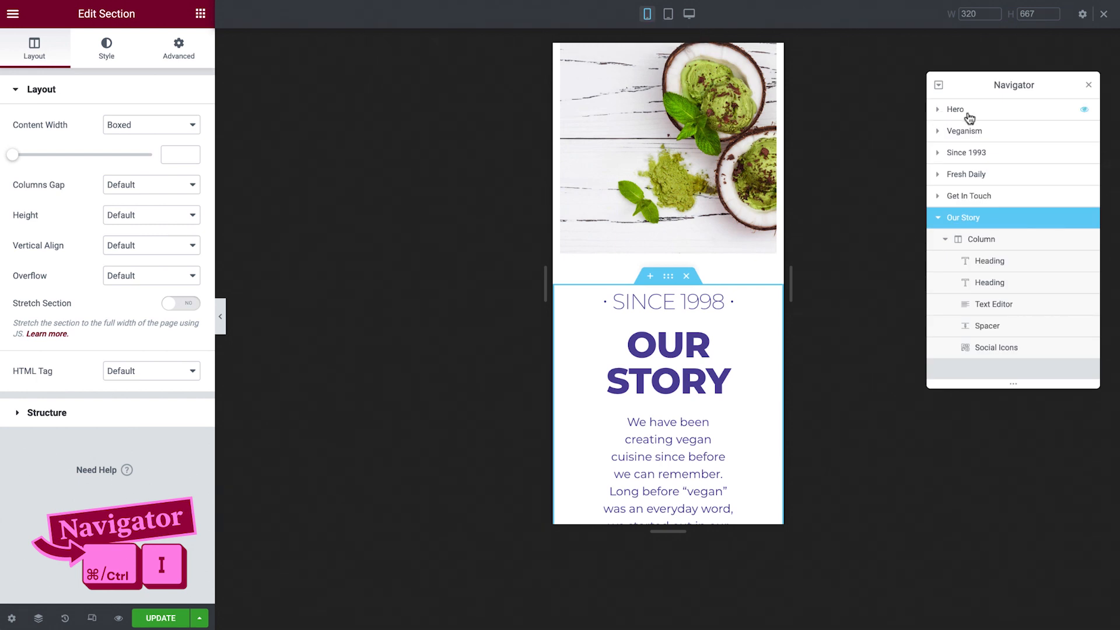
{"action": "left_click", "coordinate": [992, 116]}
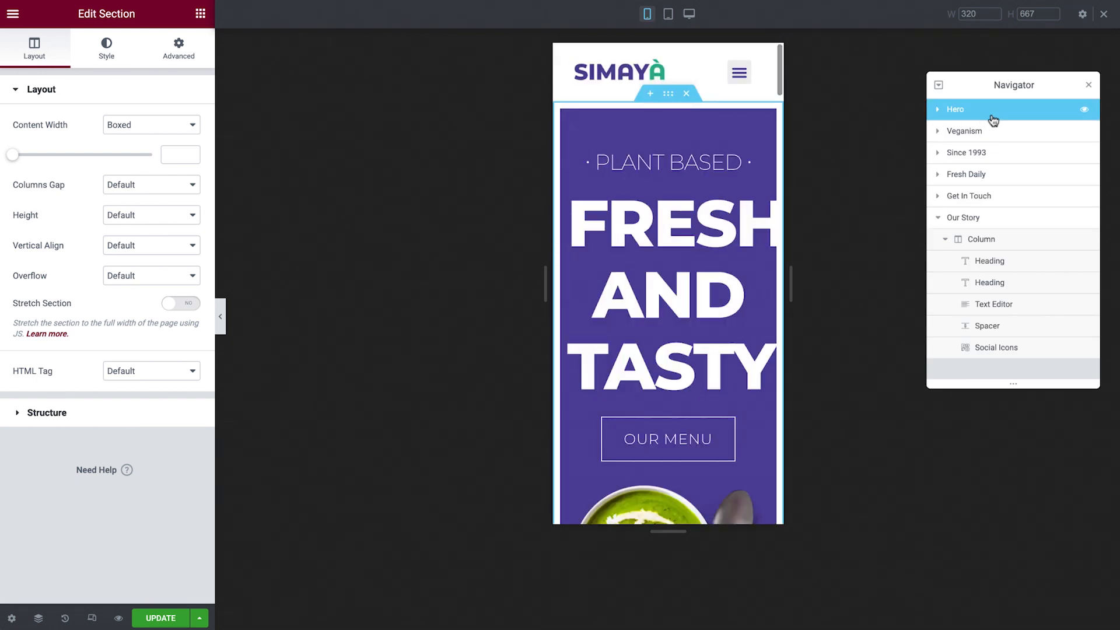
{"action": "key", "text": "ctrl+i"}
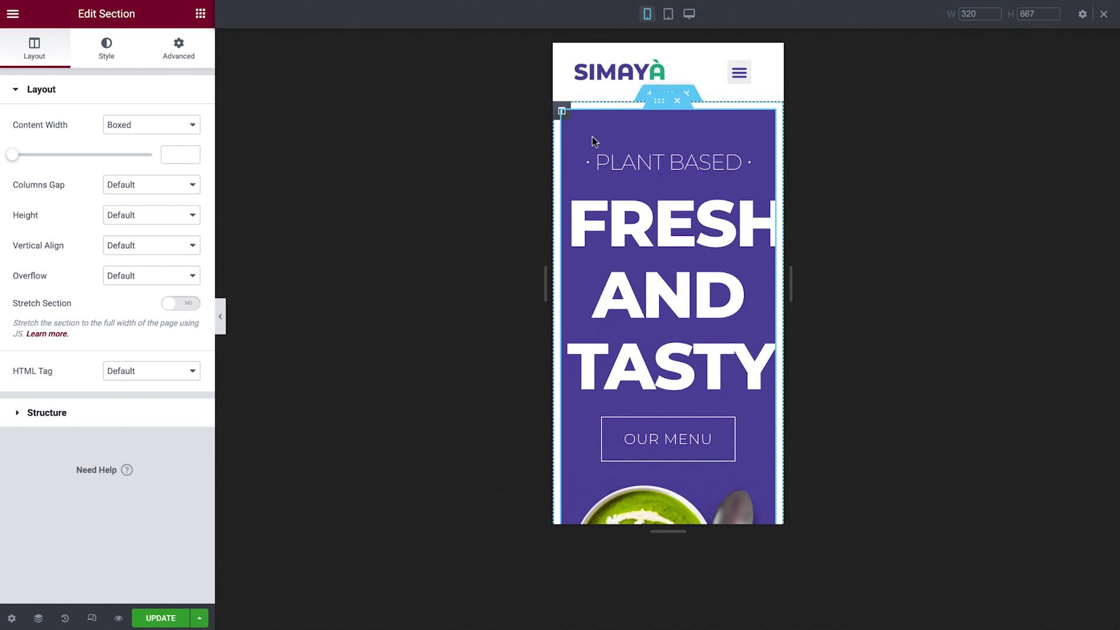
Set the "Fresh and Tasty" heading's mobile font size to 45 px
{"action": "left_click", "coordinate": [766, 207]}
{"action": "left_click", "coordinate": [129, 65]}
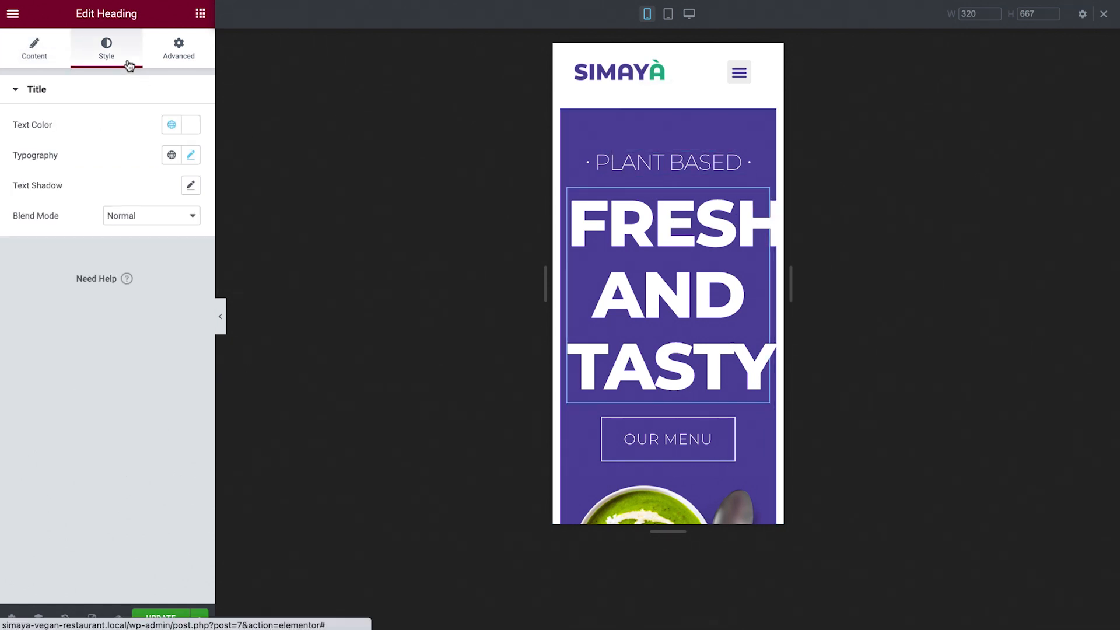
{"action": "left_click", "coordinate": [191, 157]}
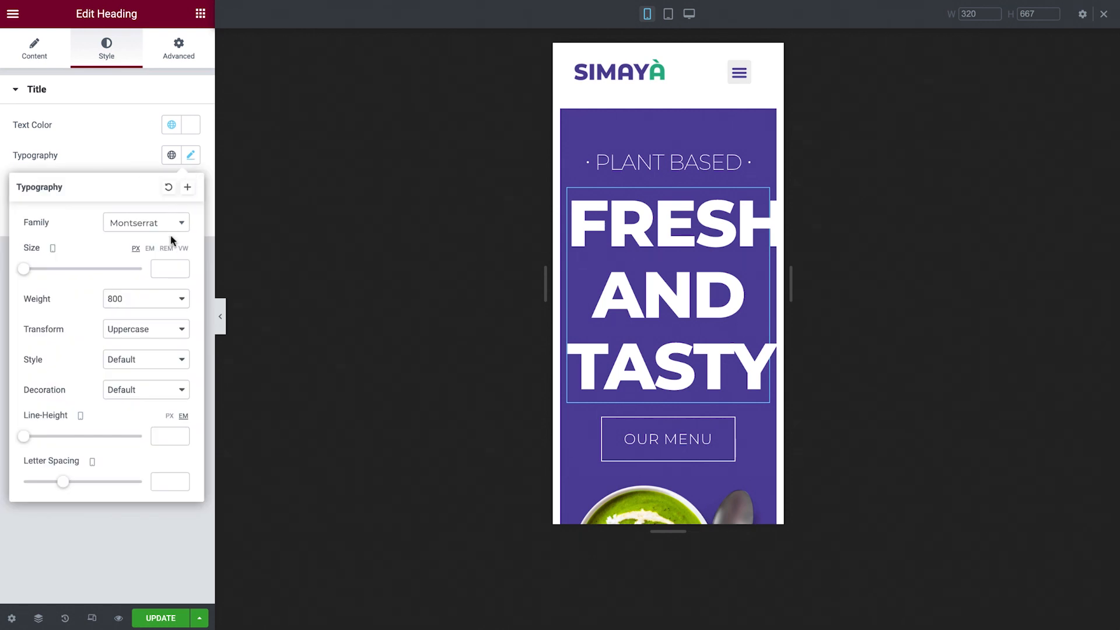
{"action": "left_click", "coordinate": [166, 268]}
{"action": "type", "text": "45"}
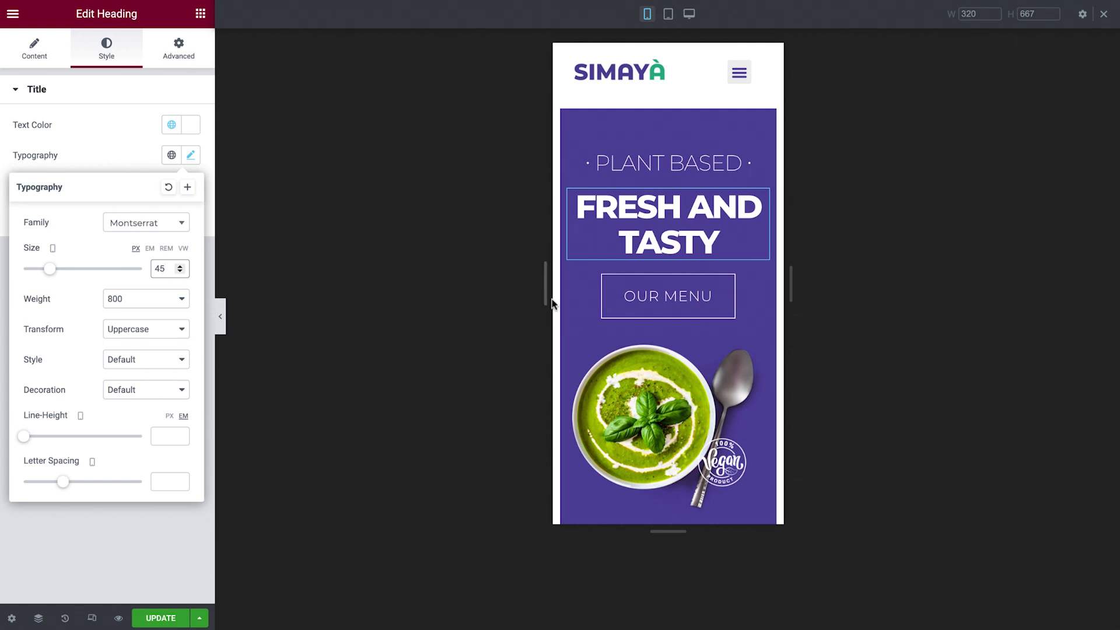
Set the hero section's social icons to Auto columns for mobile
{"action": "scroll", "coordinate": [586, 298], "scroll_direction": "down", "scroll_amount": 3}
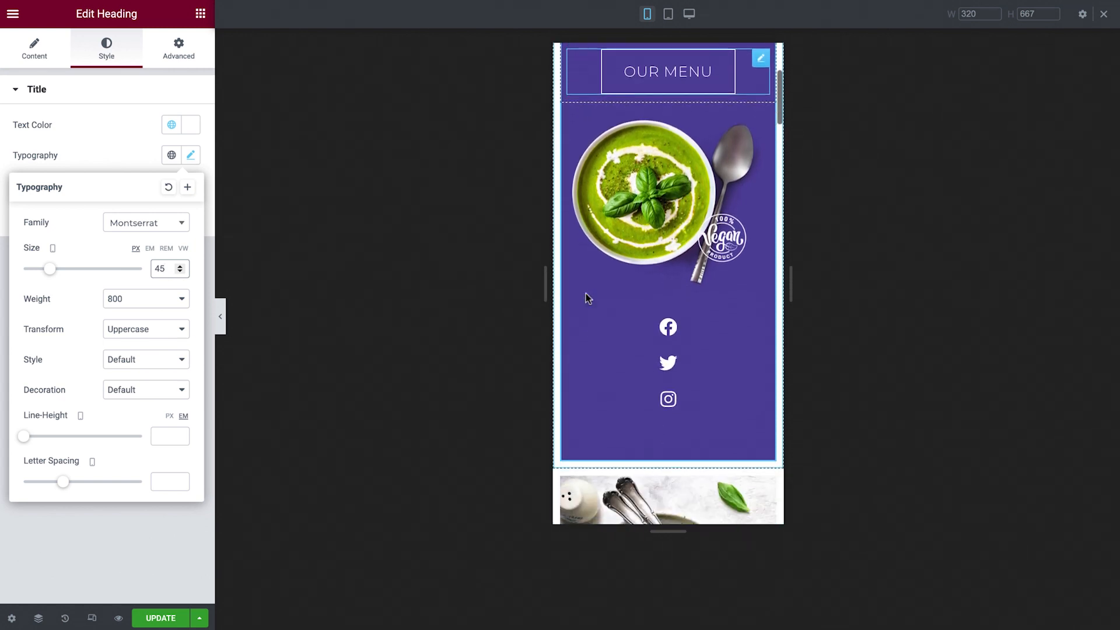
{"action": "left_click", "coordinate": [763, 274]}
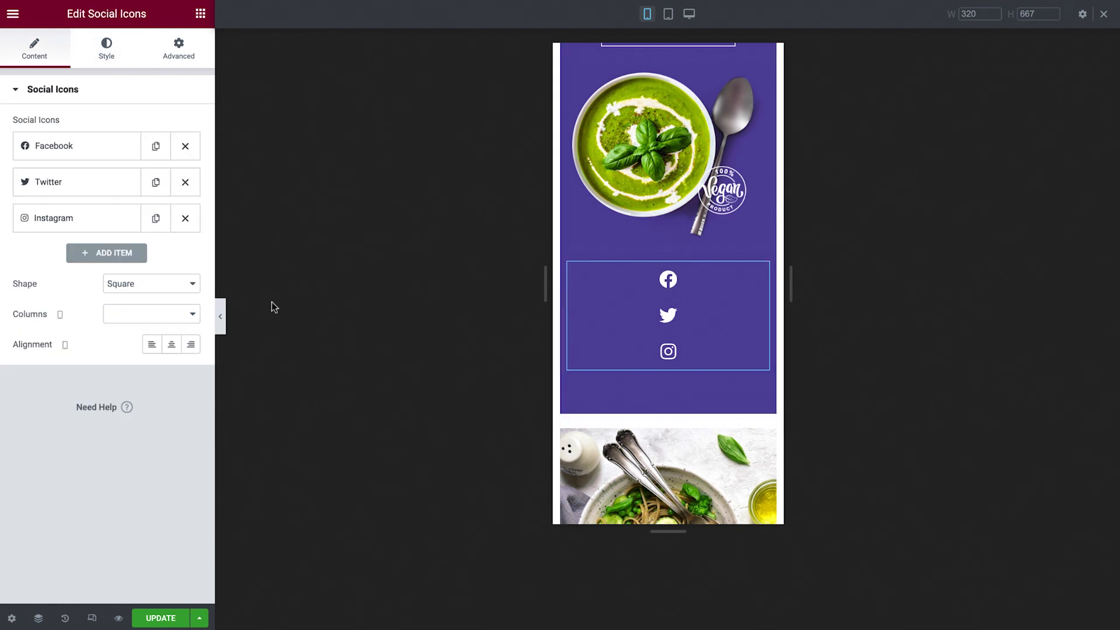
{"action": "left_click", "coordinate": [180, 315]}
{"action": "left_click", "coordinate": [170, 316]}
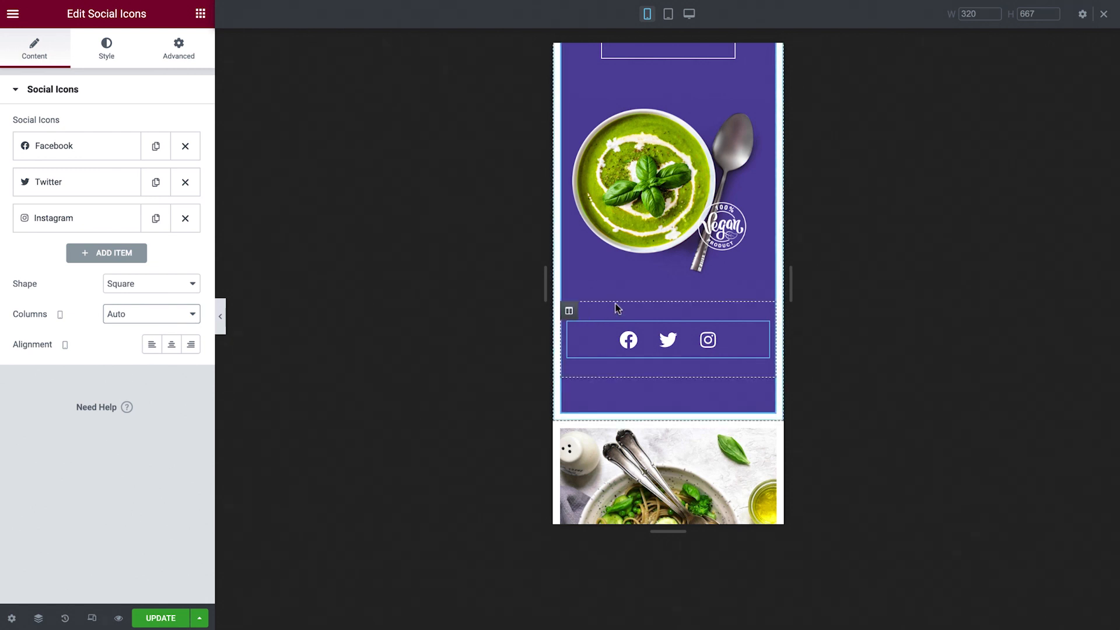
Reverse the column order on mobile for the section holding the Pino Caruso quote
{"action": "scroll", "coordinate": [617, 307], "scroll_direction": "down", "scroll_amount": 4}
{"action": "scroll", "coordinate": [616, 308], "scroll_direction": "down", "scroll_amount": 7}
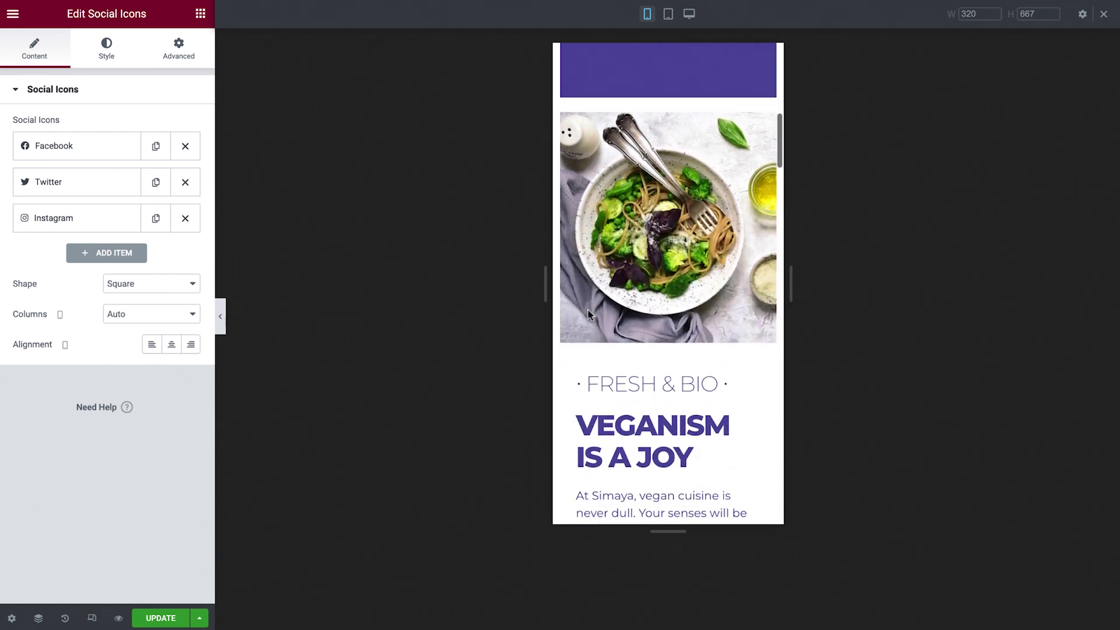
{"action": "scroll", "coordinate": [588, 313], "scroll_direction": "down", "scroll_amount": 5}
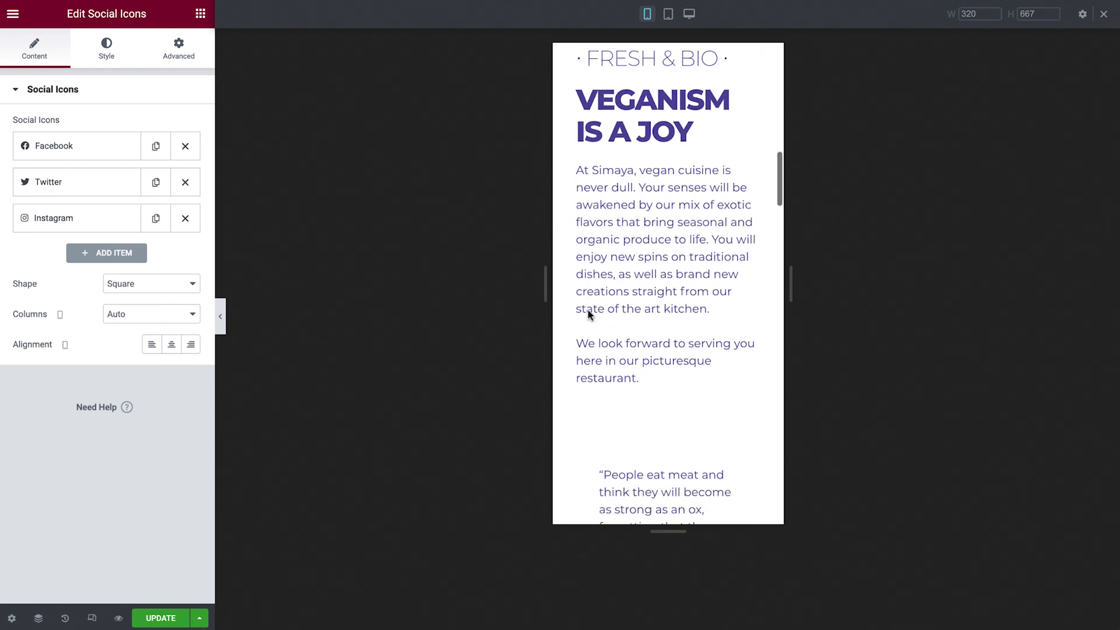
{"action": "scroll", "coordinate": [588, 314], "scroll_direction": "down", "scroll_amount": 2}
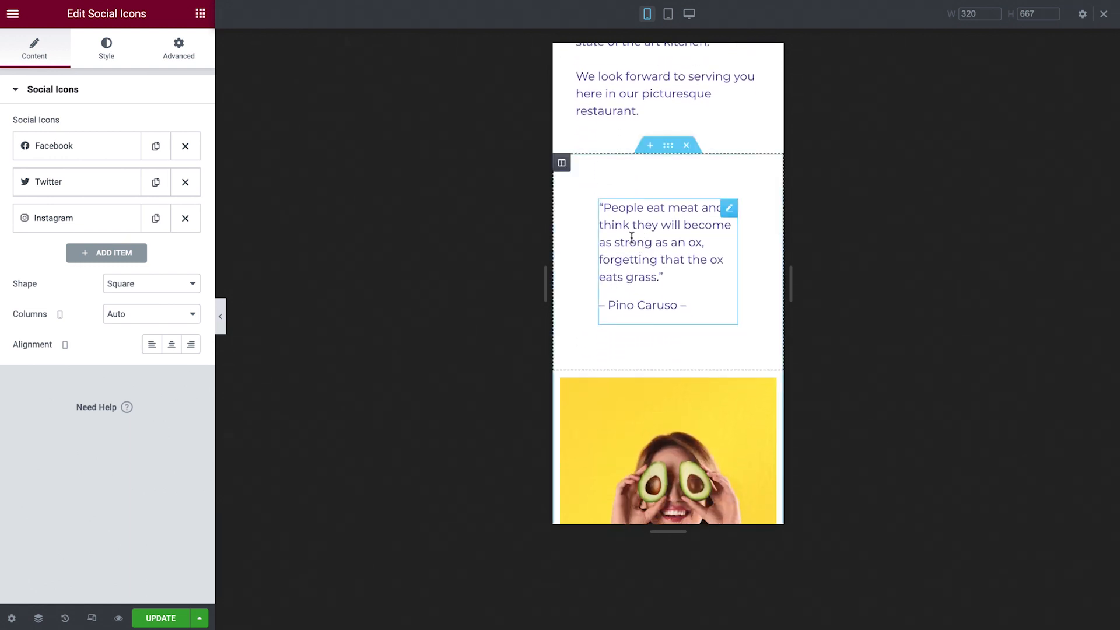
{"action": "left_click", "coordinate": [669, 152]}
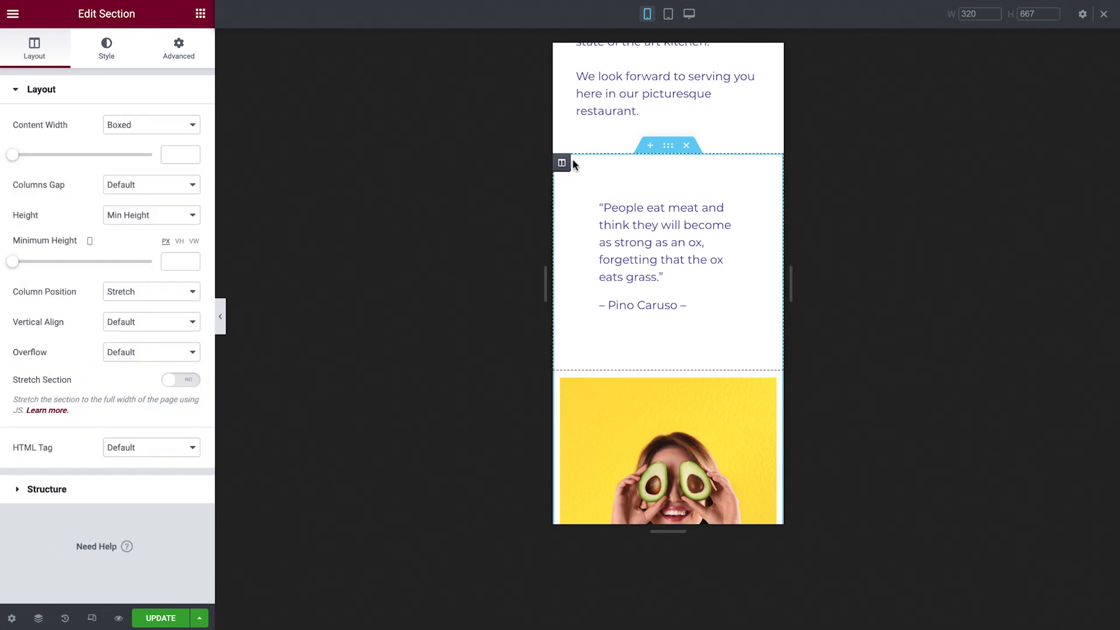
{"action": "left_click", "coordinate": [193, 64]}
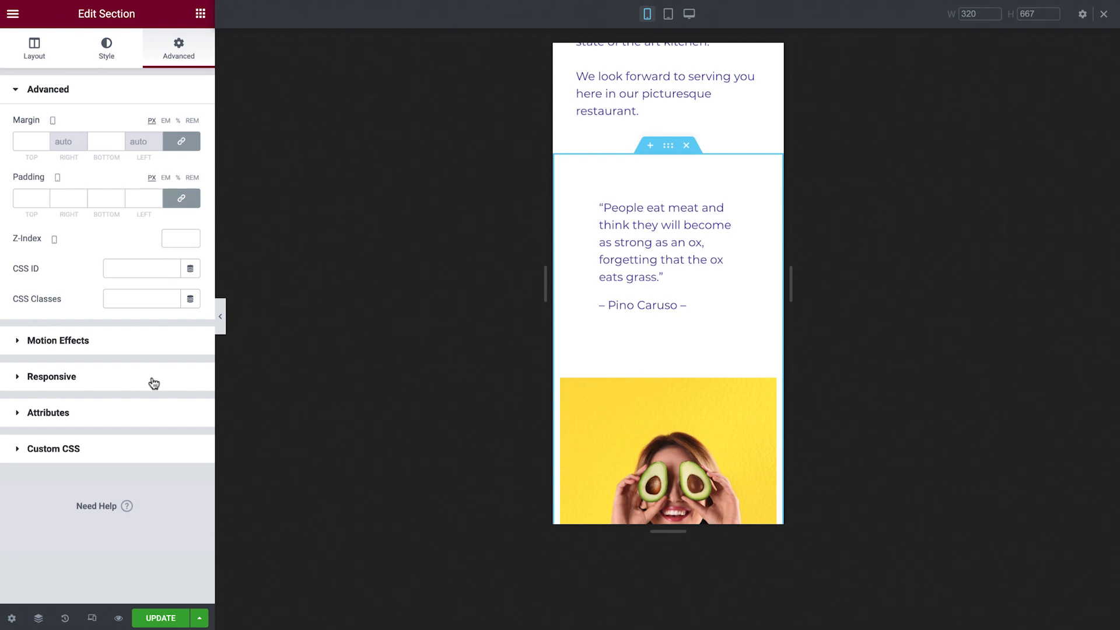
{"action": "left_click", "coordinate": [153, 383]}
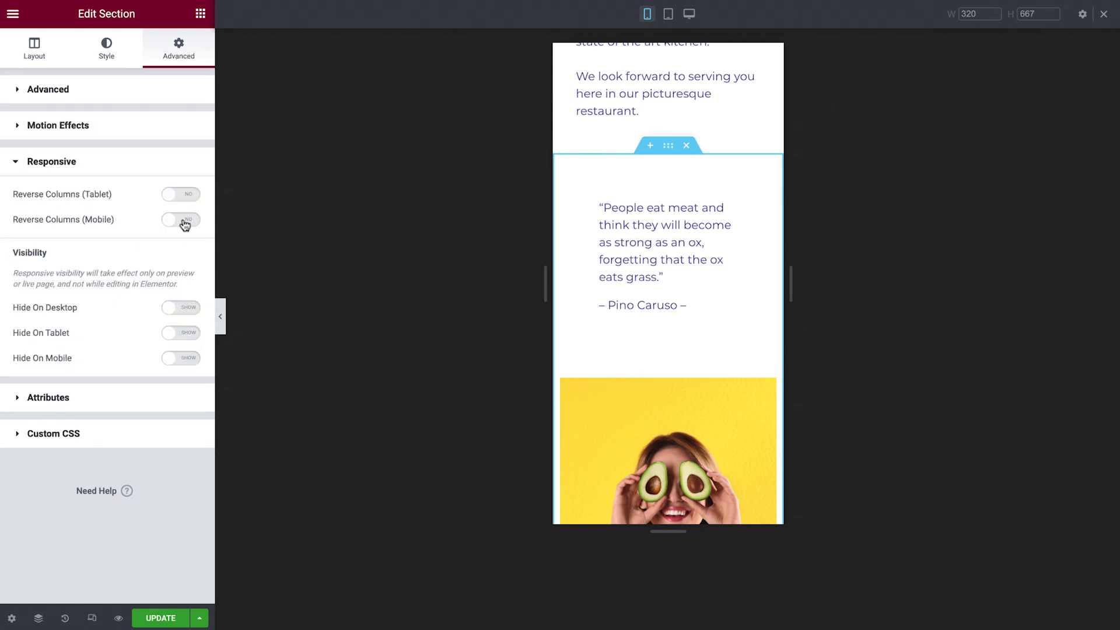
{"action": "left_click", "coordinate": [187, 223]}
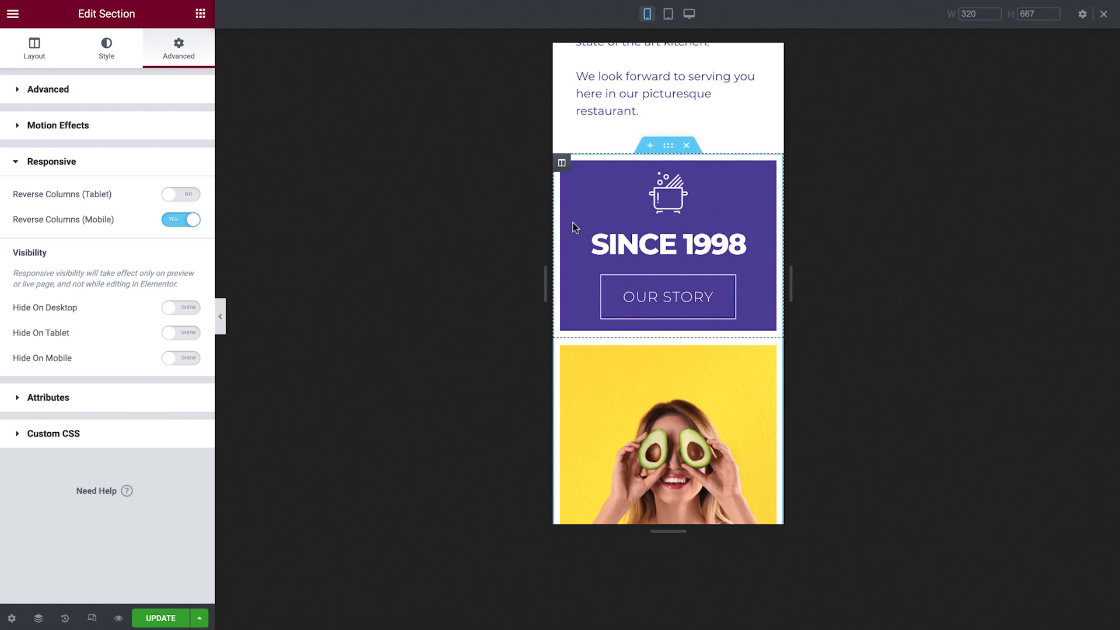
Set the mobile padding of the purple "Since 1998" column to 15% on all sides
{"action": "scroll", "coordinate": [573, 226], "scroll_direction": "down", "scroll_amount": 2}
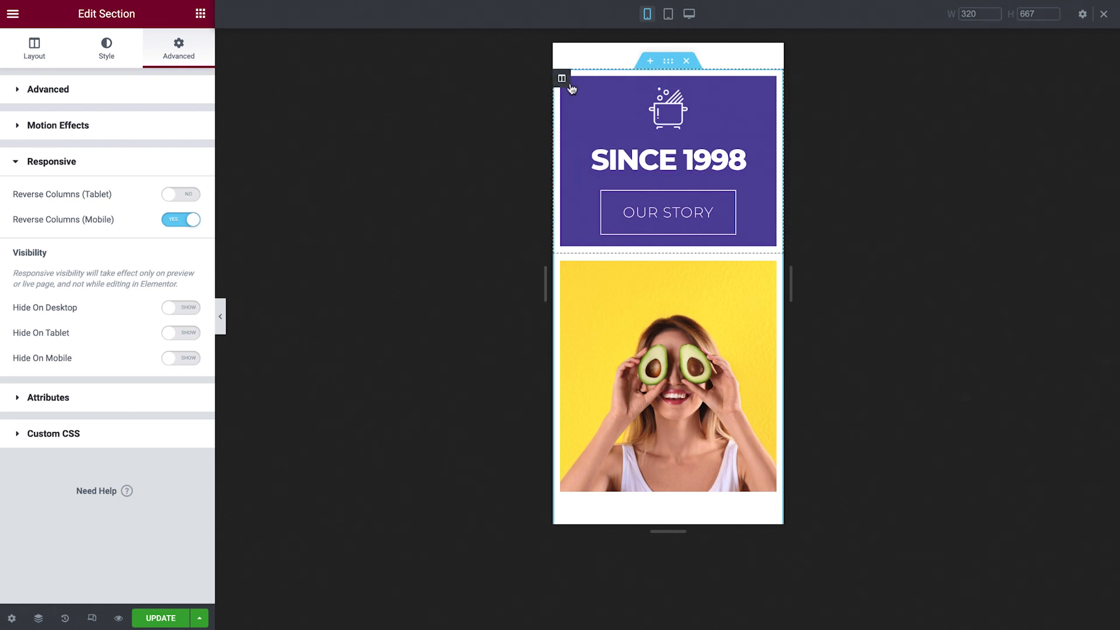
{"action": "left_click", "coordinate": [562, 80]}
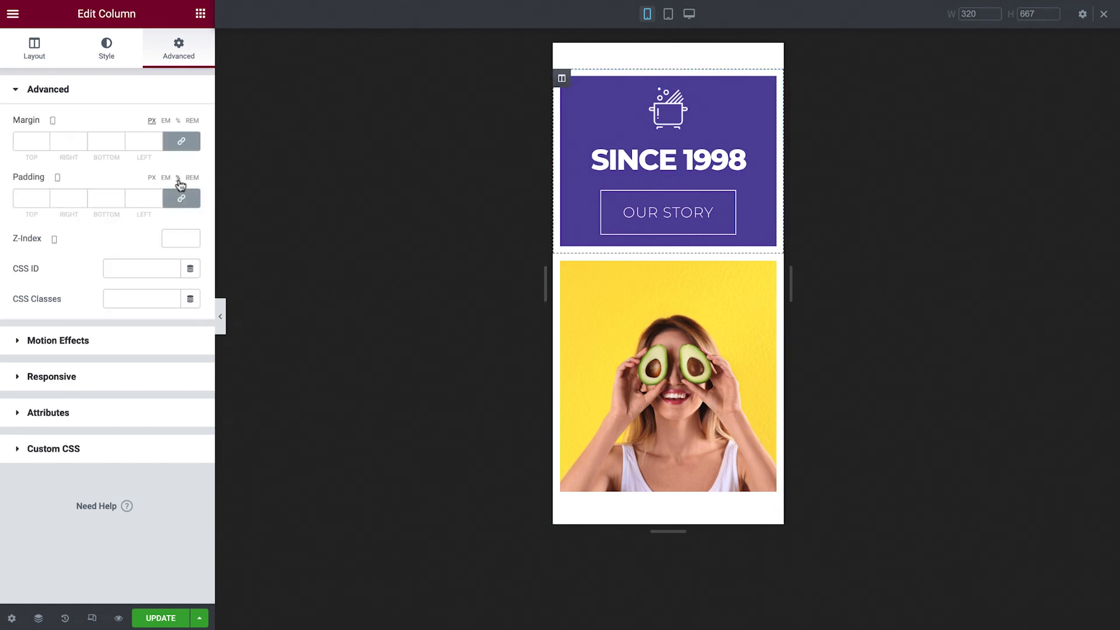
{"action": "left_click", "coordinate": [139, 199]}
{"action": "type", "text": "15"}
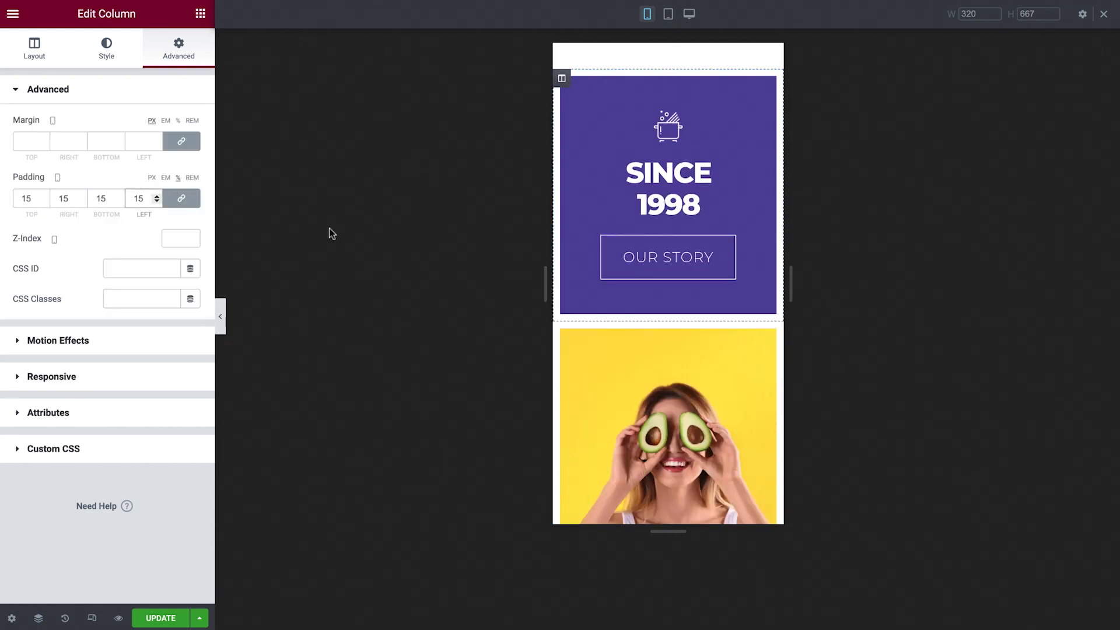
Set the mobile padding of the green "Fresh Daily" column to 15% on all sides
{"action": "scroll", "coordinate": [564, 234], "scroll_direction": "down", "scroll_amount": 10}
{"action": "scroll", "coordinate": [565, 233], "scroll_direction": "down", "scroll_amount": 2}
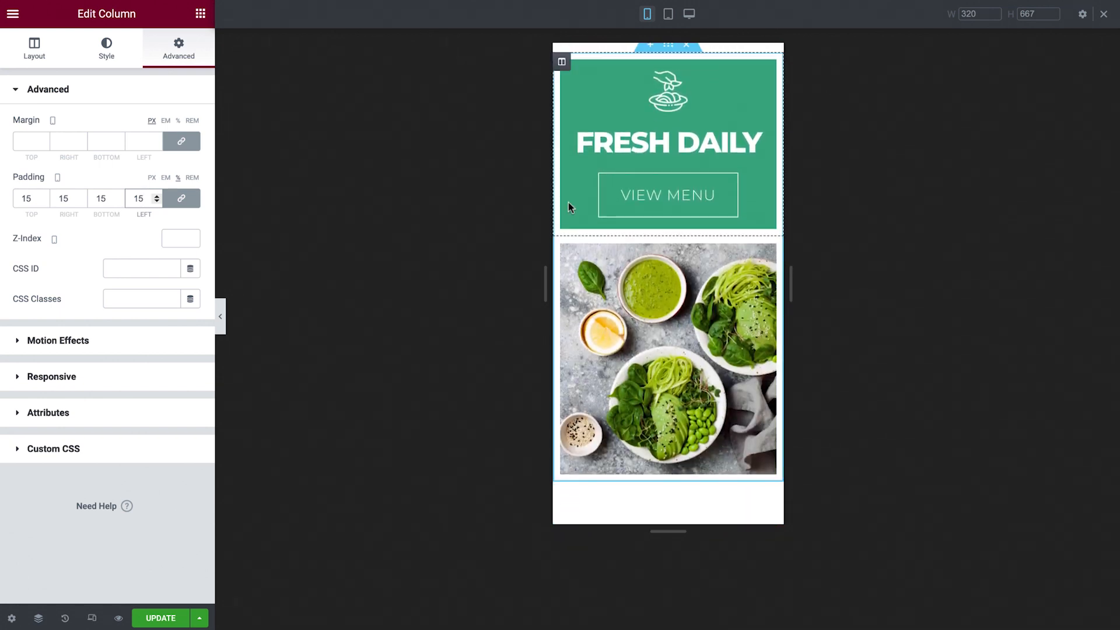
{"action": "left_click", "coordinate": [561, 62]}
{"action": "left_click", "coordinate": [153, 198]}
{"action": "type", "text": "15"}
Set the mobile padding of the red "Get in Touch" column to 15% on all sides
{"action": "scroll", "coordinate": [595, 208], "scroll_direction": "down", "scroll_amount": 6}
{"action": "scroll", "coordinate": [596, 210], "scroll_direction": "down", "scroll_amount": 5}
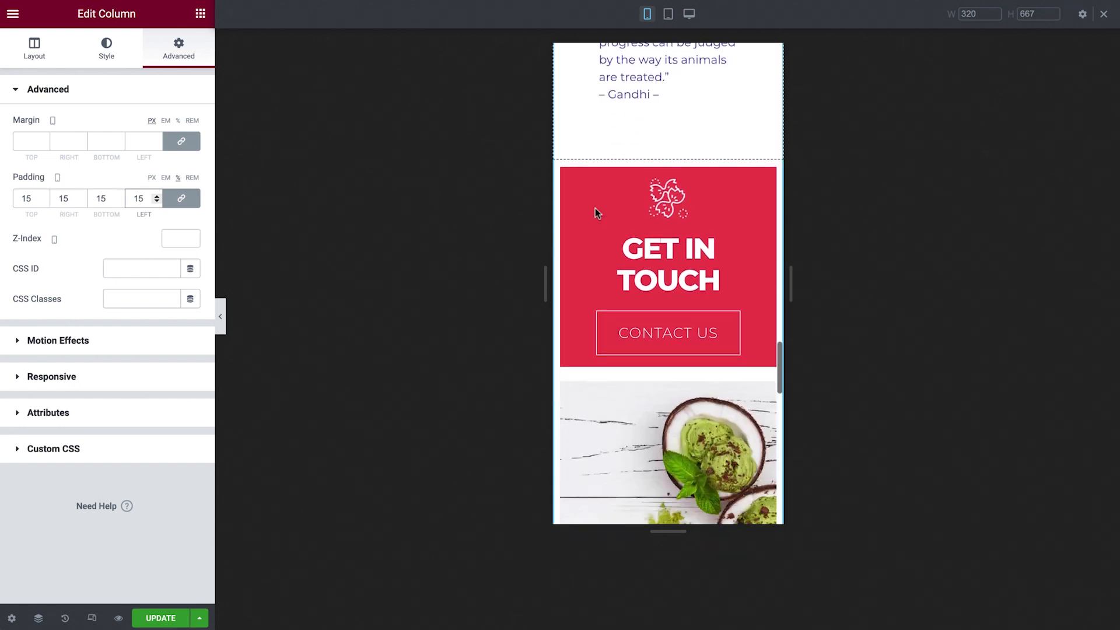
{"action": "left_click", "coordinate": [562, 73]}
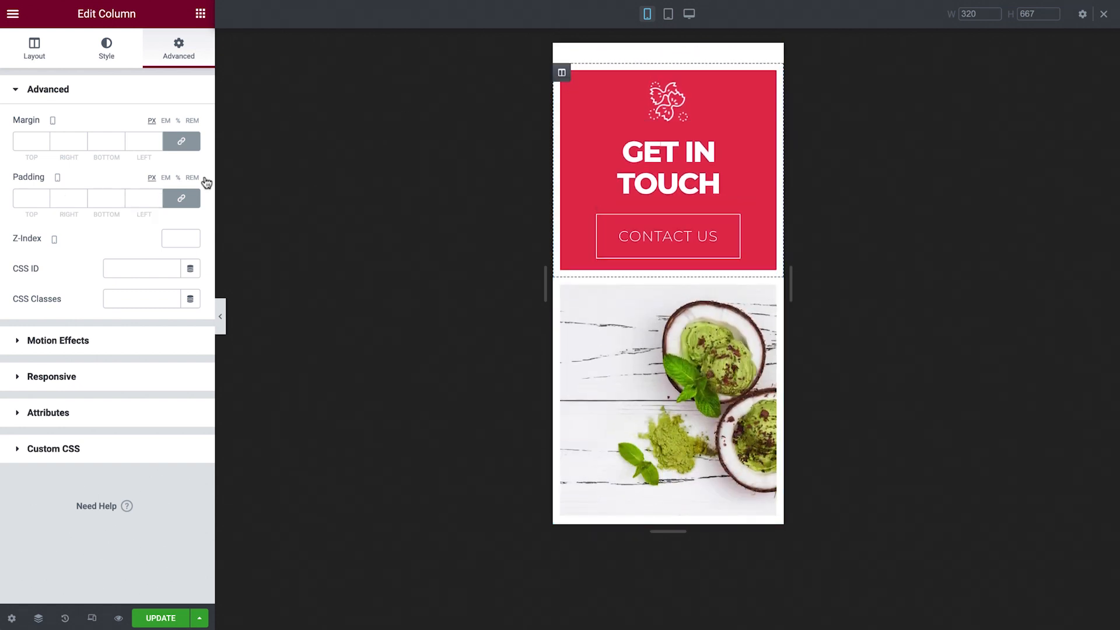
{"action": "left_click", "coordinate": [143, 197]}
{"action": "type", "text": "15"}
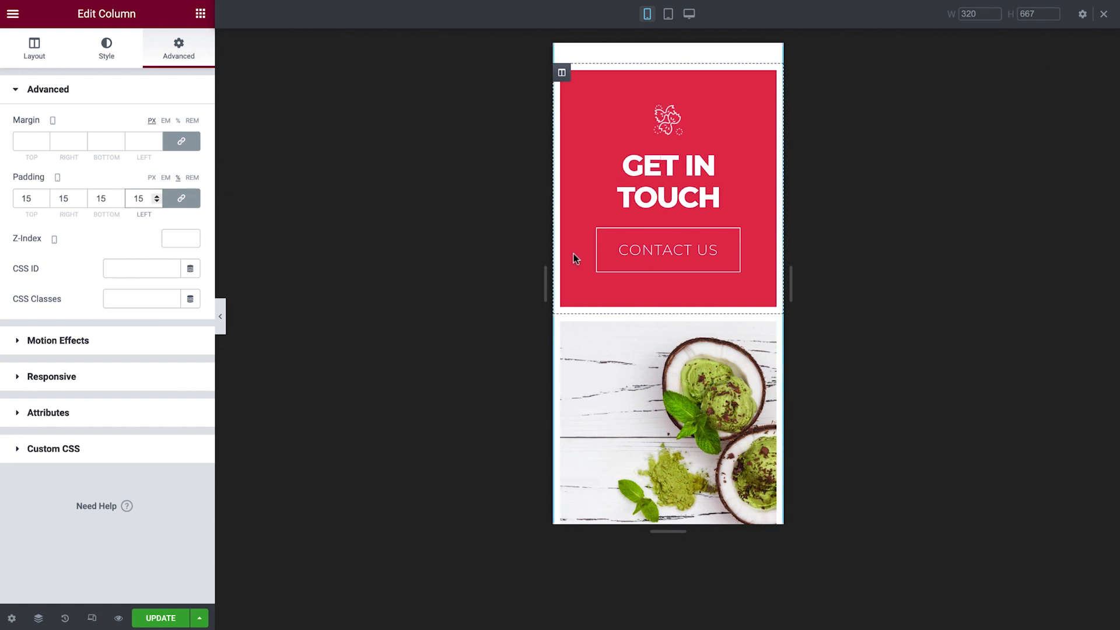
Unlink the mobile margins of the "Our Story" section and set them to 25% top and 10% bottom
{"action": "scroll", "coordinate": [573, 253], "scroll_direction": "down", "scroll_amount": 6}
{"action": "scroll", "coordinate": [573, 258], "scroll_direction": "down", "scroll_amount": 3}
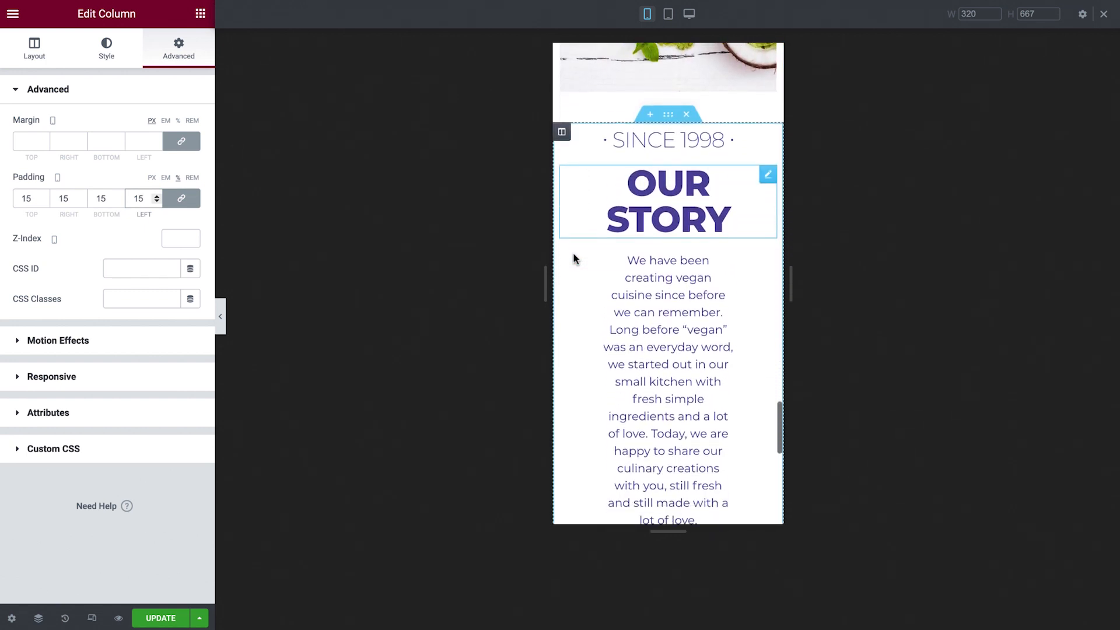
{"action": "left_click", "coordinate": [668, 88]}
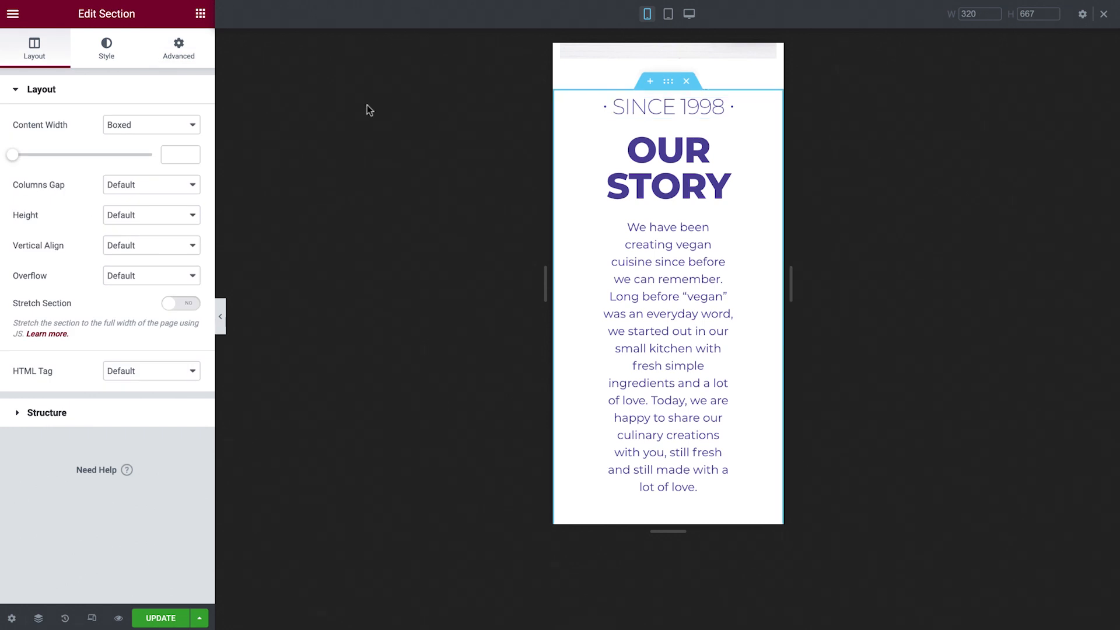
{"action": "left_click", "coordinate": [180, 55]}
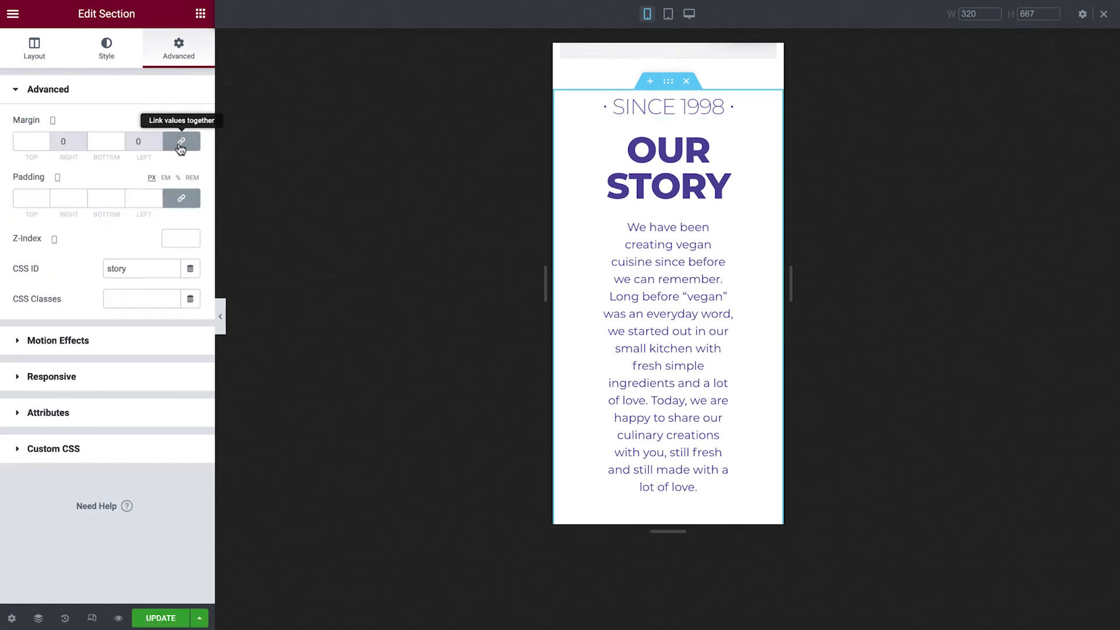
{"action": "left_click", "coordinate": [181, 143]}
{"action": "double_click", "coordinate": [36, 142]}
{"action": "type", "text": "25"}
{"action": "key", "text": "Tab"}
{"action": "type", "text": "10"}
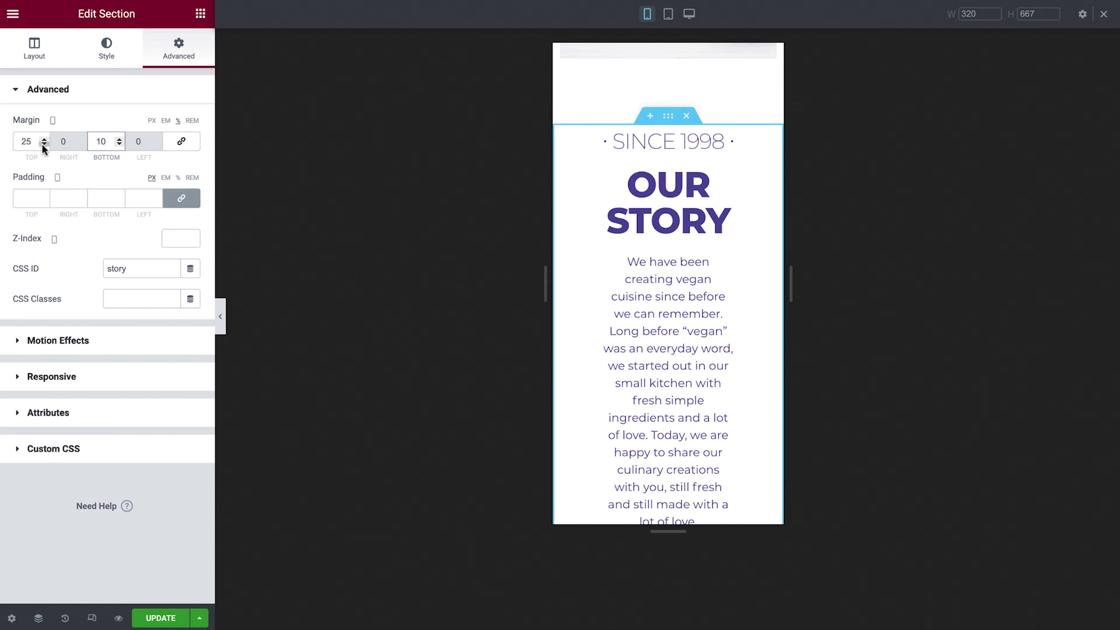
Set the mobile padding of the "Our Story" paragraph to 20 px on all sides and update the page
{"action": "left_click", "coordinate": [767, 263]}
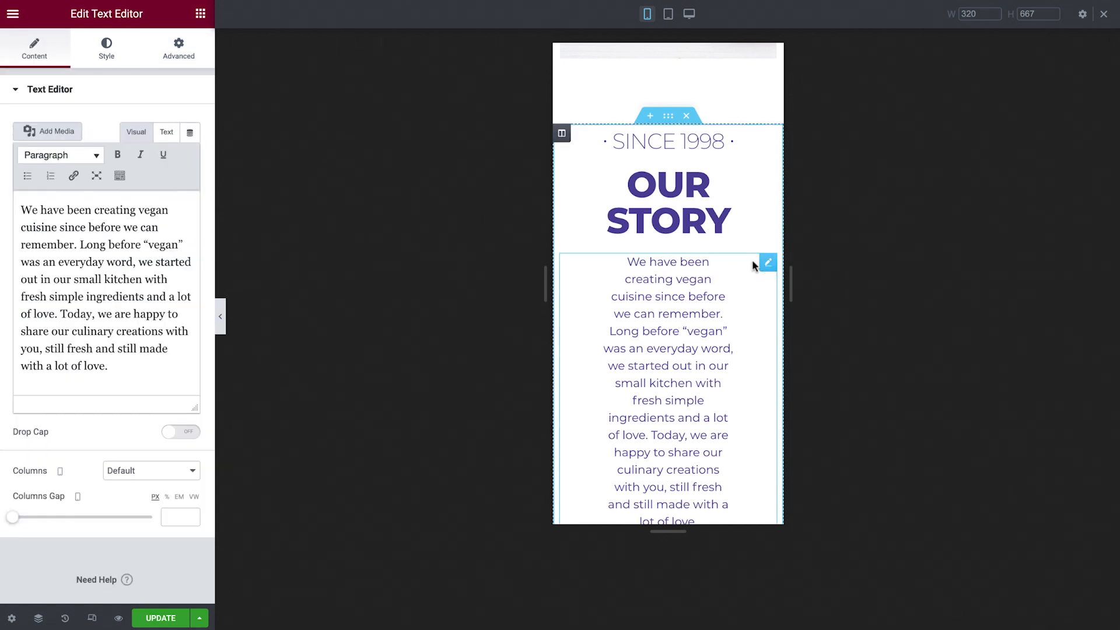
{"action": "left_click", "coordinate": [184, 58]}
{"action": "left_click", "coordinate": [146, 199]}
{"action": "type", "text": "20"}
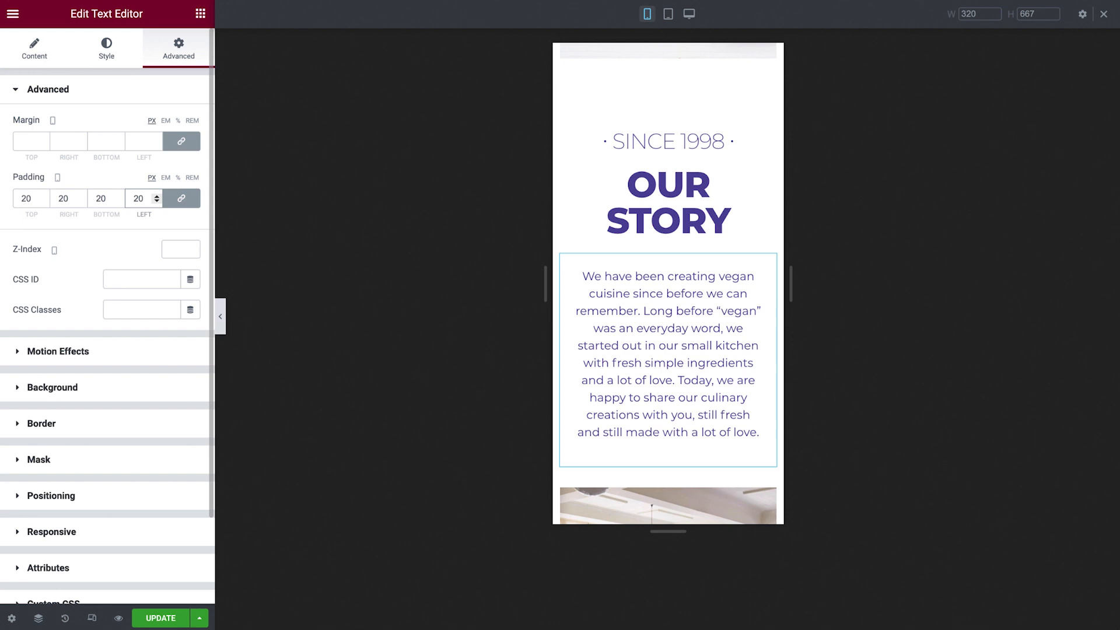
{"action": "left_click", "coordinate": [178, 620]}
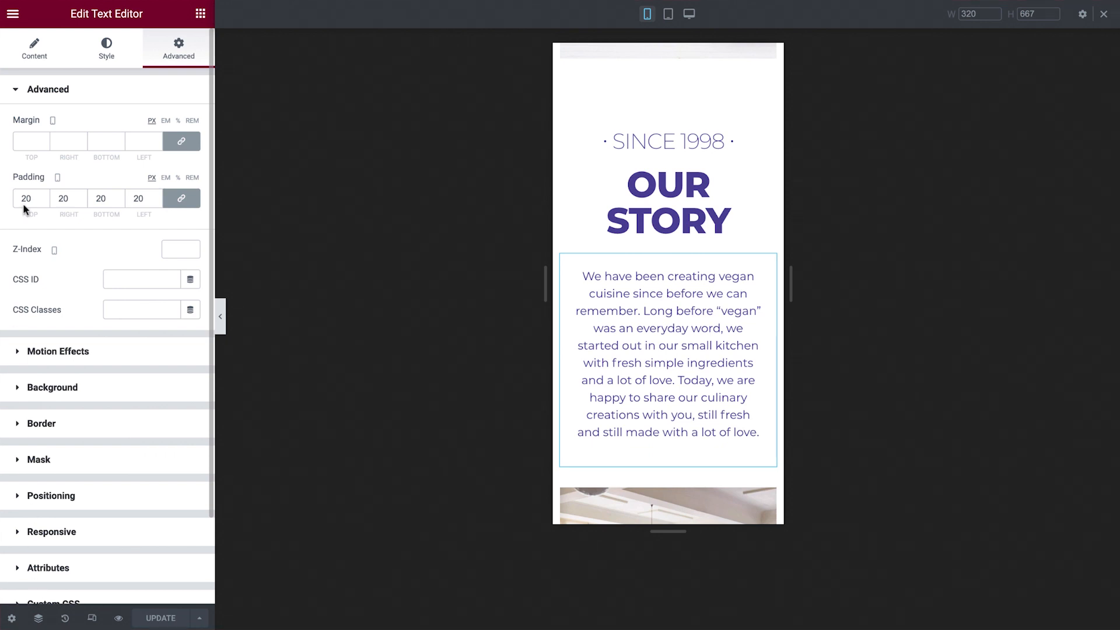
Exit the Home page's Elementor editor and return to the WordPress list of pages
{"action": "left_click", "coordinate": [13, 12]}
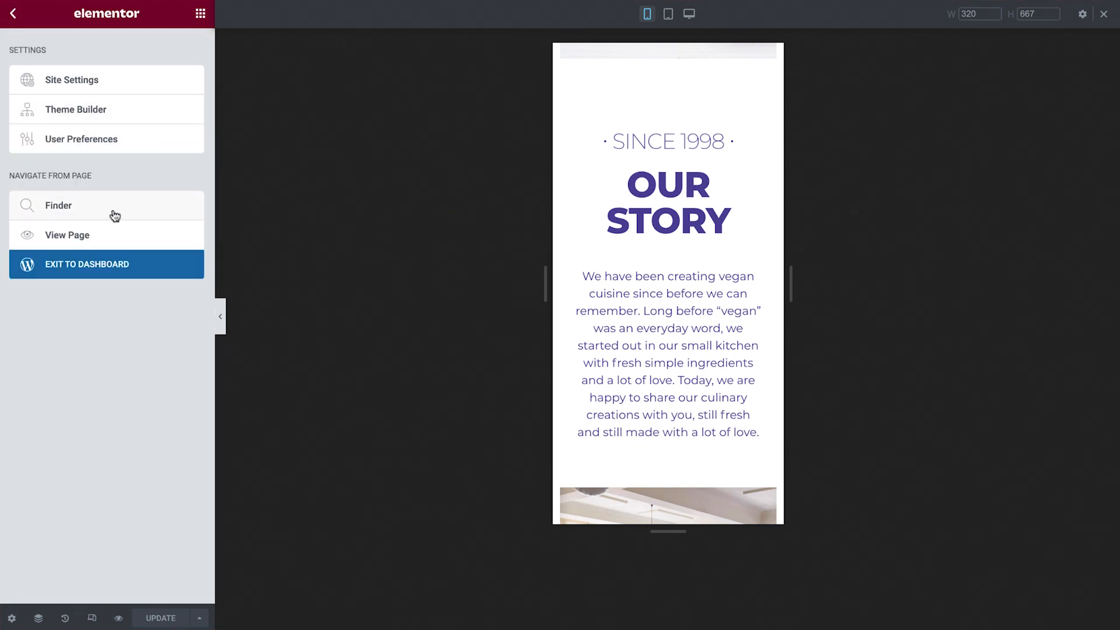
{"action": "left_click", "coordinate": [149, 263]}
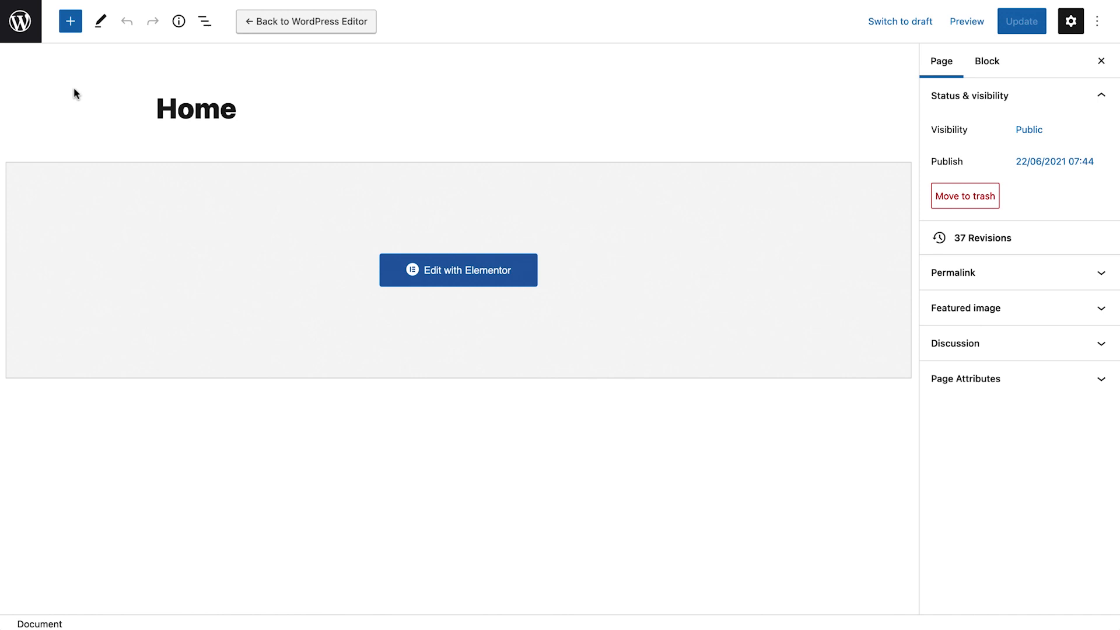
{"action": "left_click", "coordinate": [25, 31]}
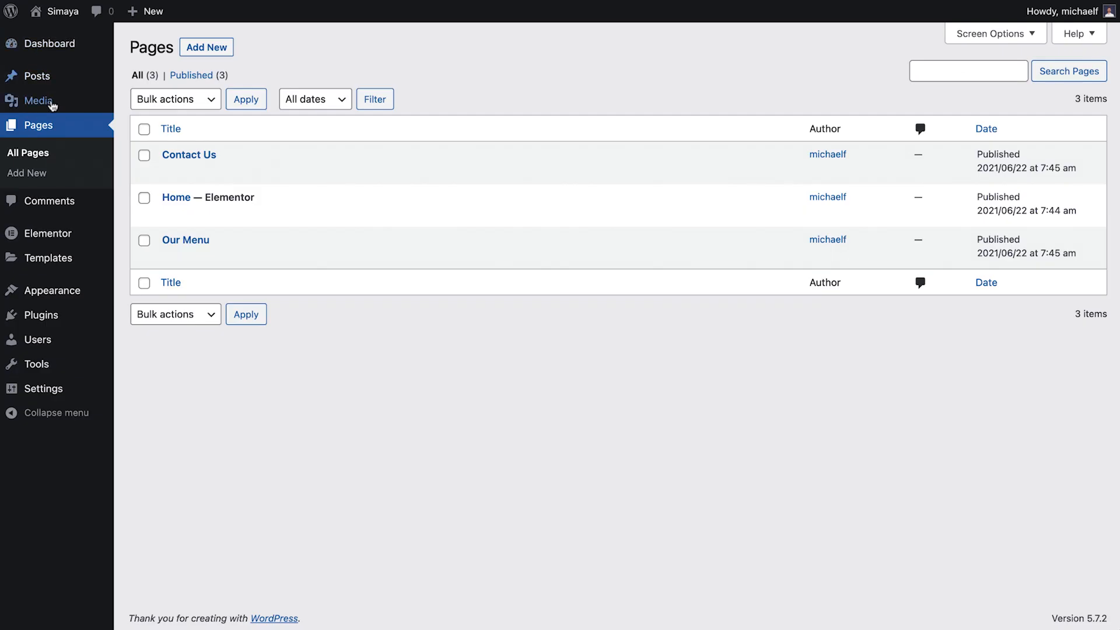
In the Reading settings, make the homepage display the static page Home and save the changes
{"action": "mouse_move", "coordinate": [75, 388]}
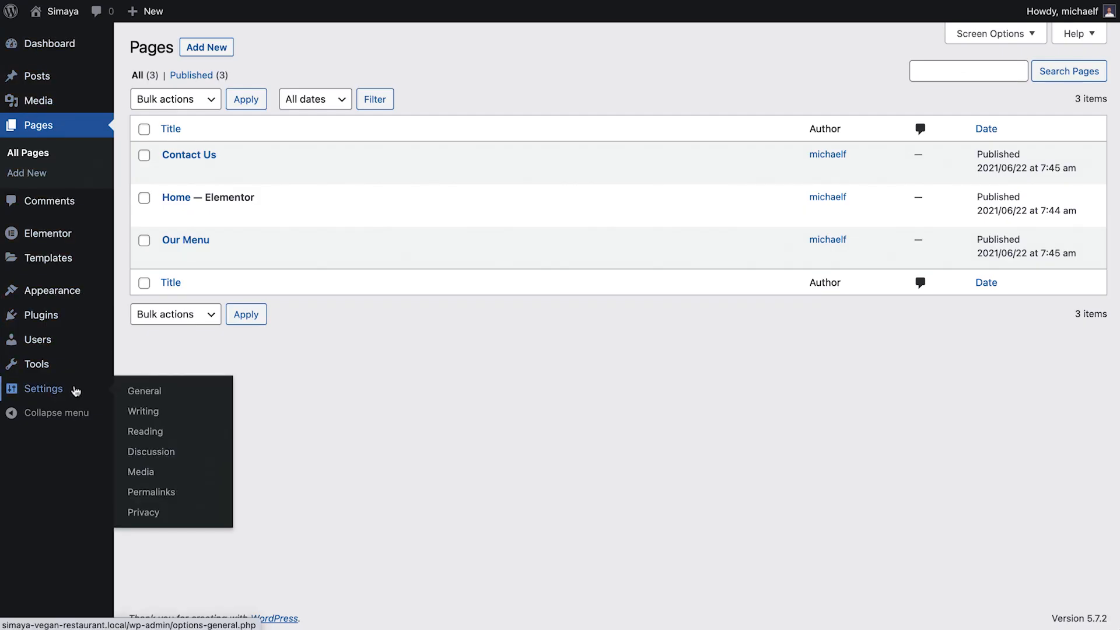
{"action": "left_click", "coordinate": [182, 433]}
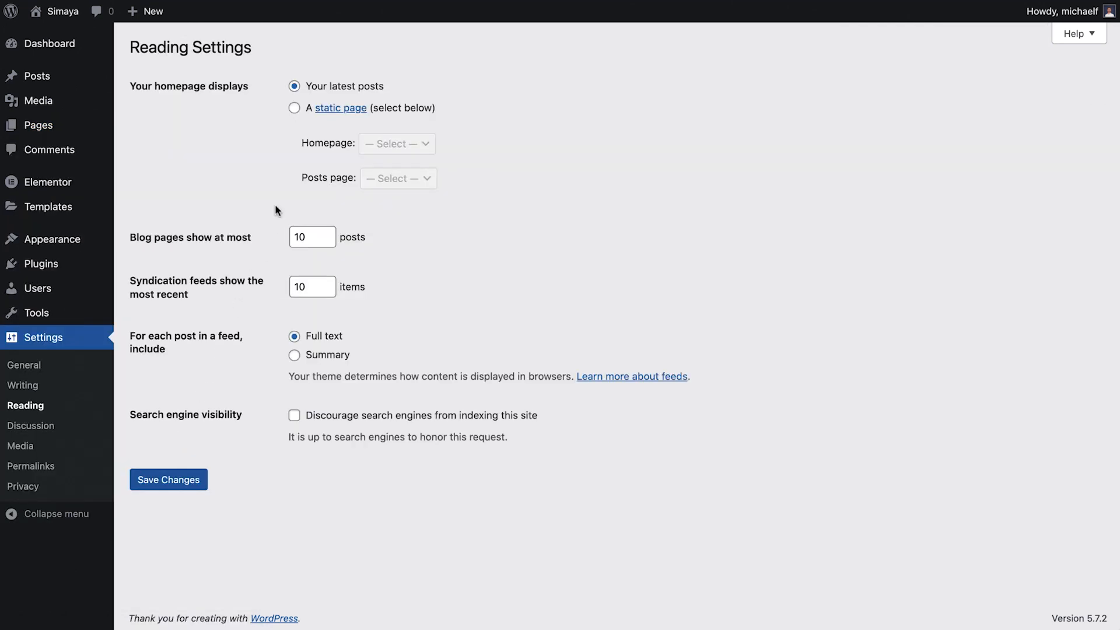
{"action": "left_click", "coordinate": [295, 109]}
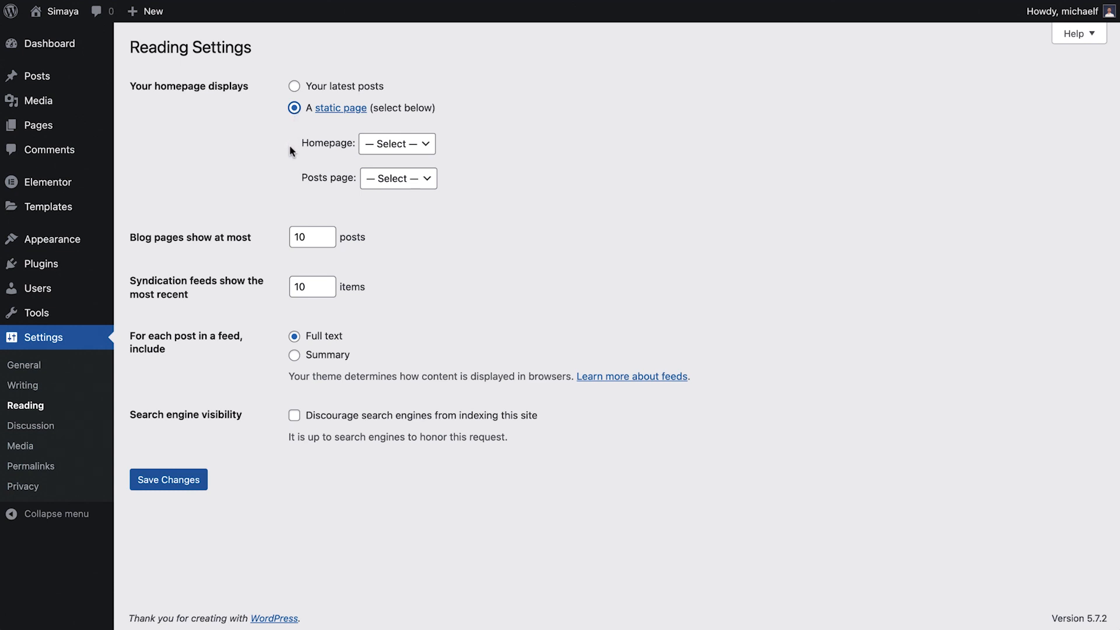
{"action": "left_click", "coordinate": [421, 149]}
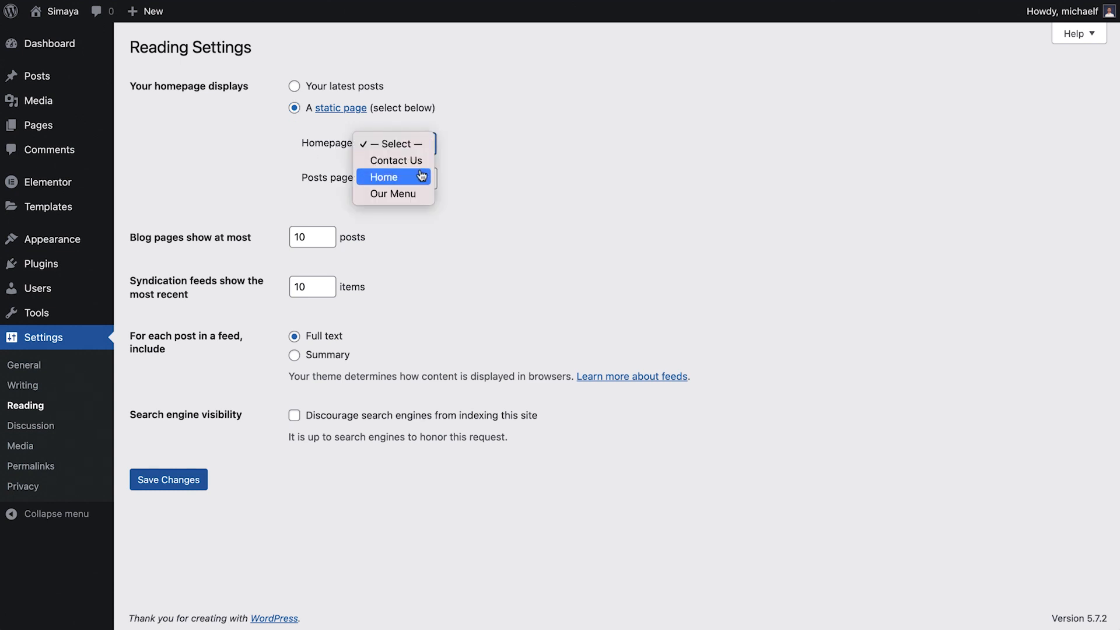
{"action": "left_click", "coordinate": [421, 176]}
{"action": "left_click", "coordinate": [189, 481]}
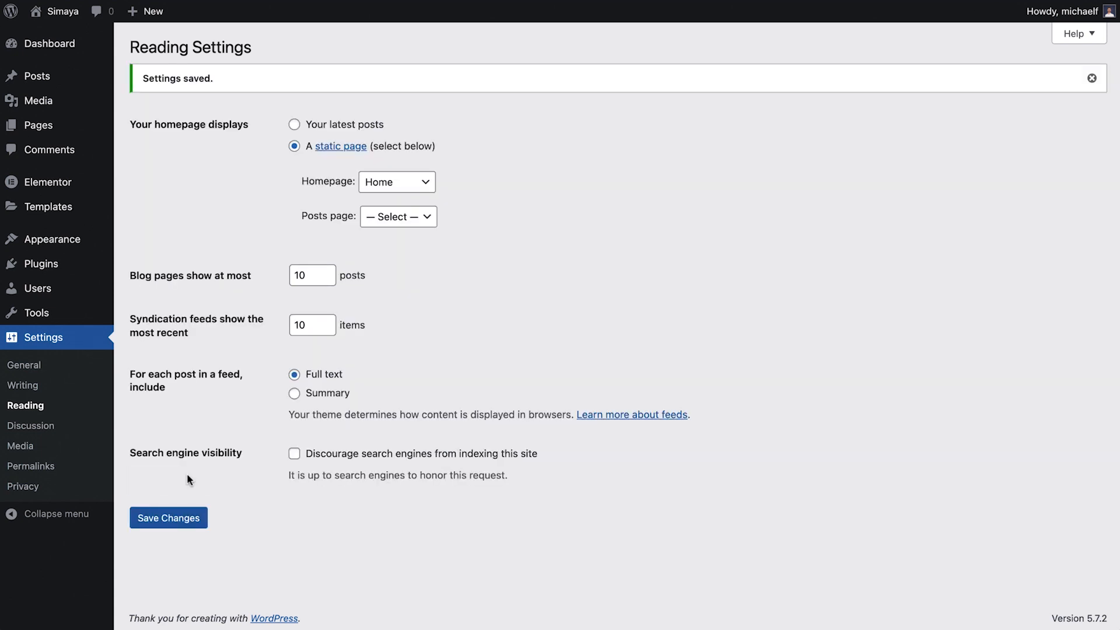
Open the Our Menu page from the list of pages for editing in Elementor
{"action": "left_click", "coordinate": [76, 131]}
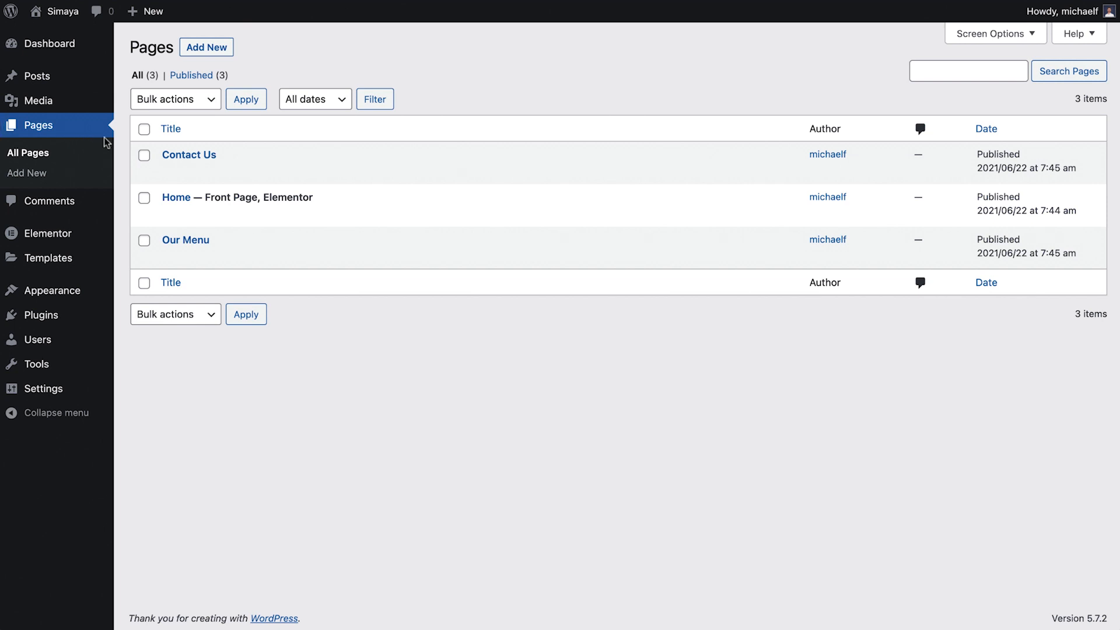
{"action": "left_click", "coordinate": [196, 241]}
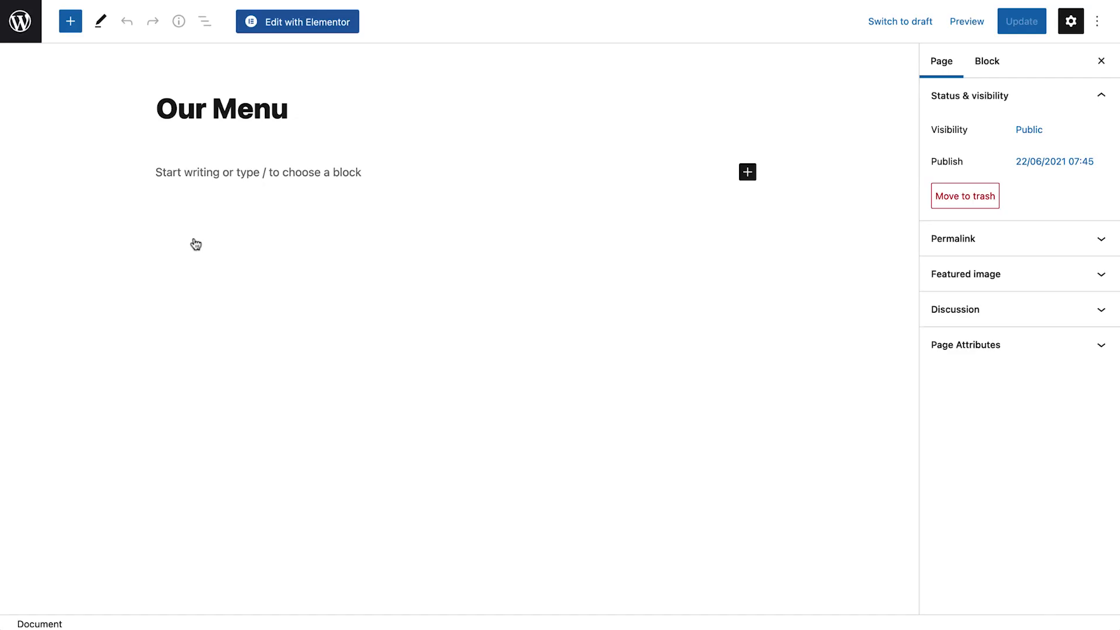
{"action": "left_click", "coordinate": [305, 22]}
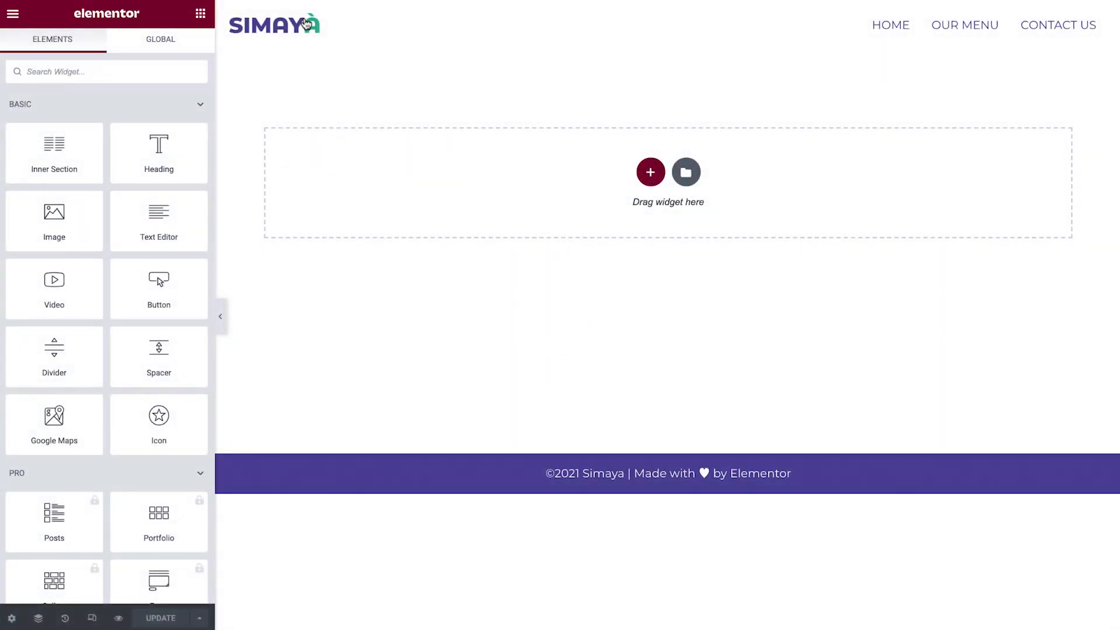